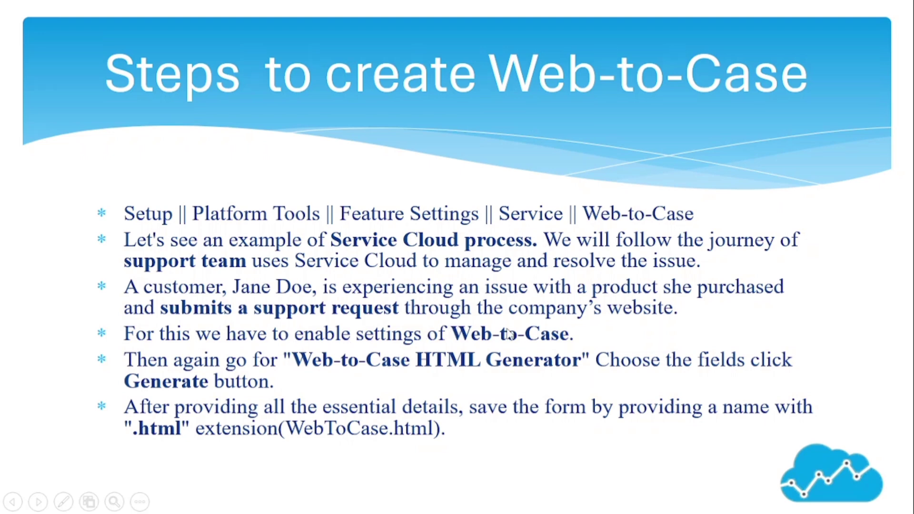
Return to Salesforce Setup and open Feature Settings > Service > Web-to-Case.
key("alt+Tab")
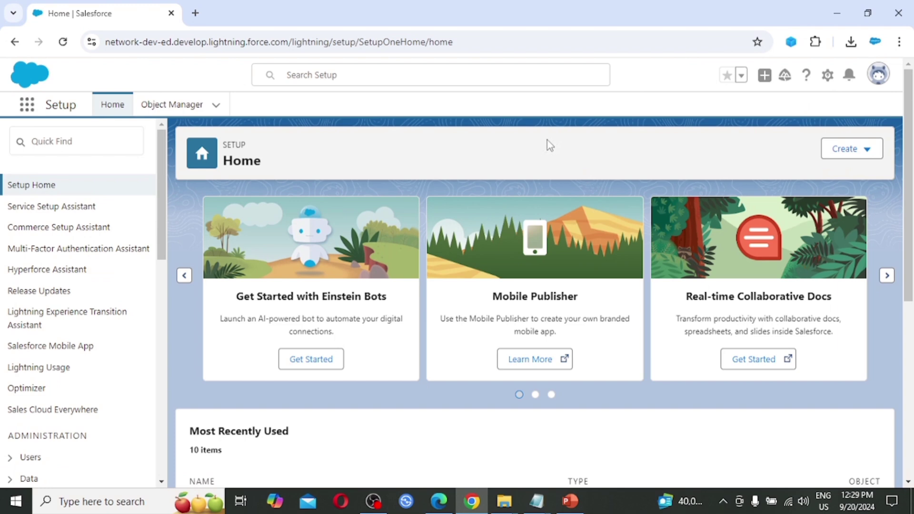
scroll(478, 154, "down", 2)
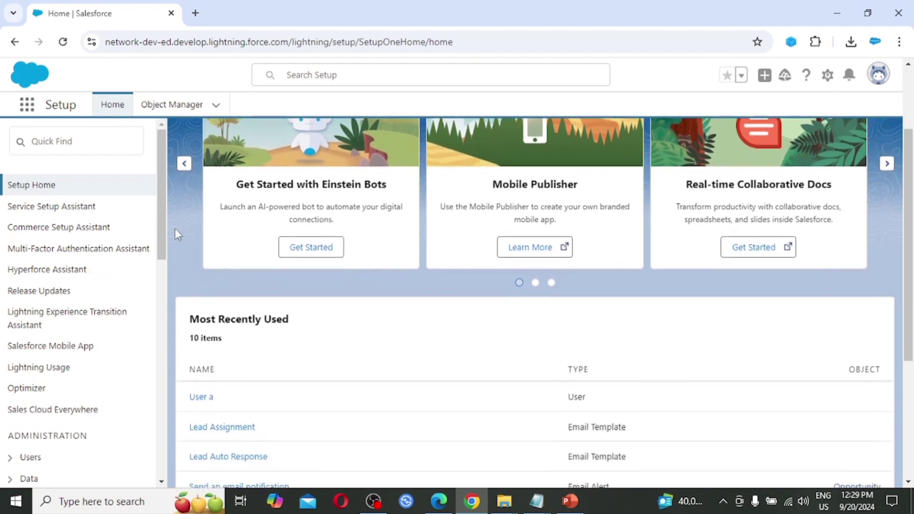
scroll(119, 248, "down", 4)
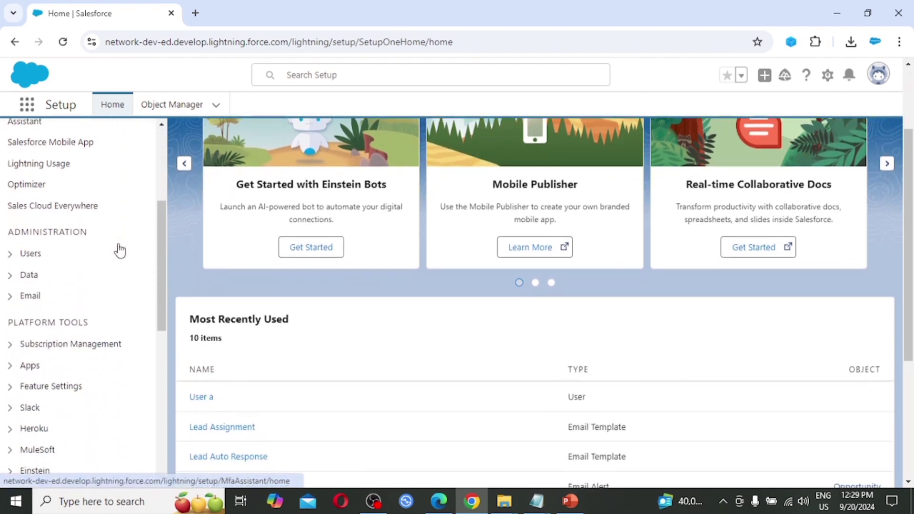
scroll(119, 249, "down", 1)
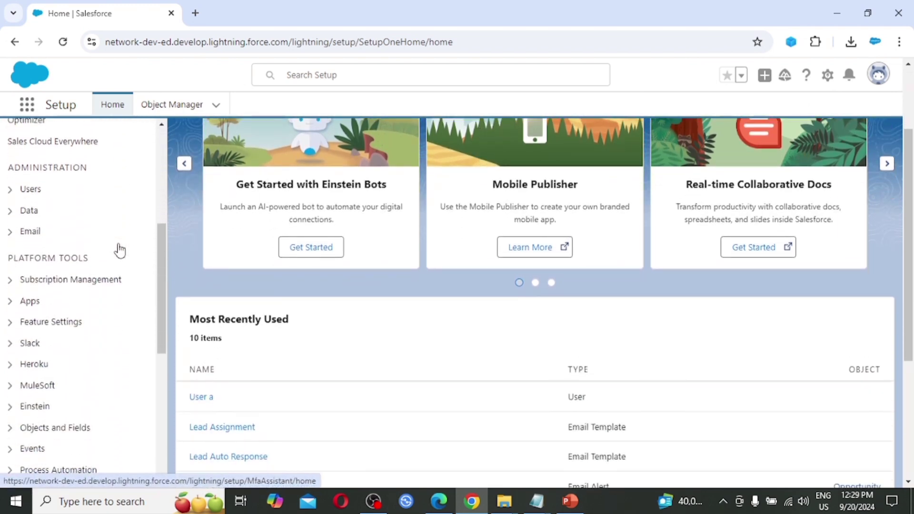
left_click(10, 322)
scroll(35, 376, "down", 3)
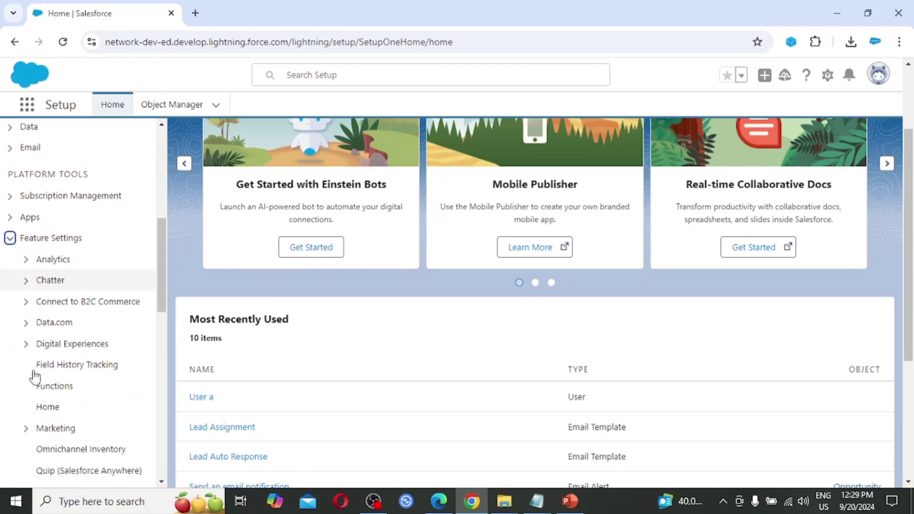
scroll(48, 328, "down", 2)
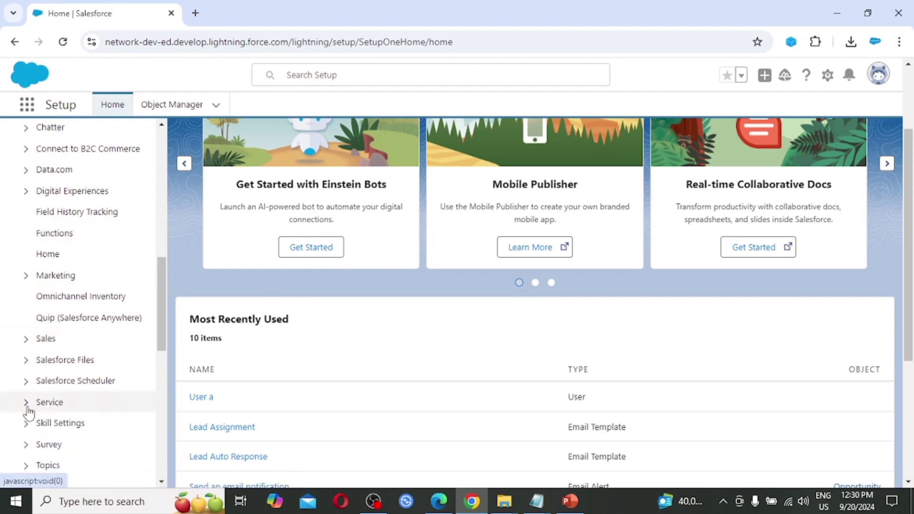
left_click(26, 404)
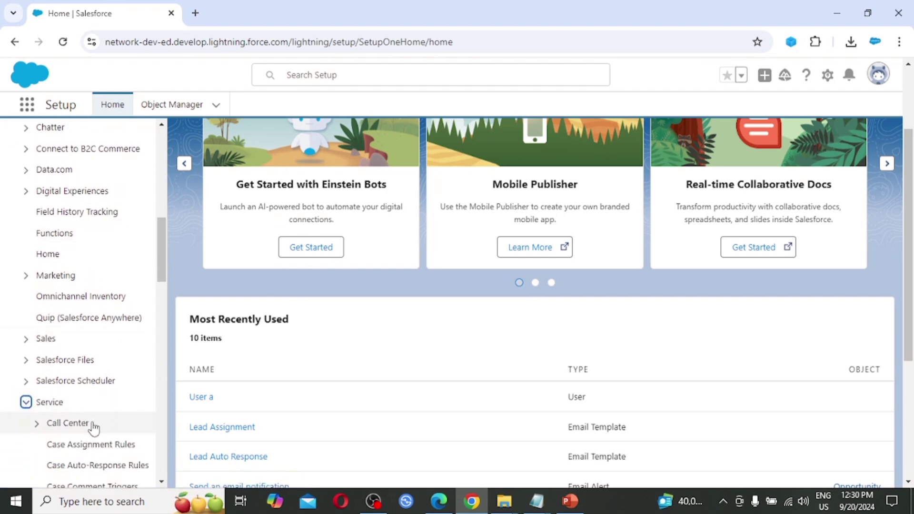
scroll(91, 428, "down", 4)
scroll(94, 428, "down", 2)
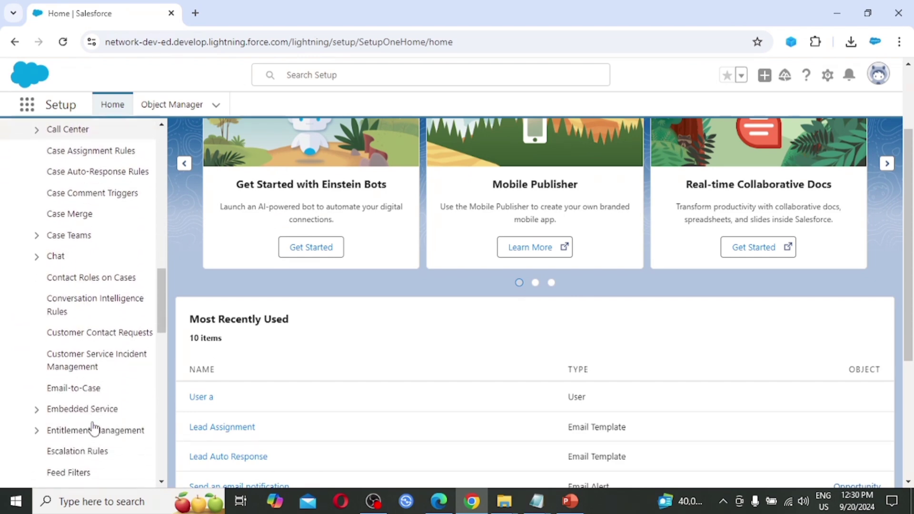
scroll(93, 420, "down", 5)
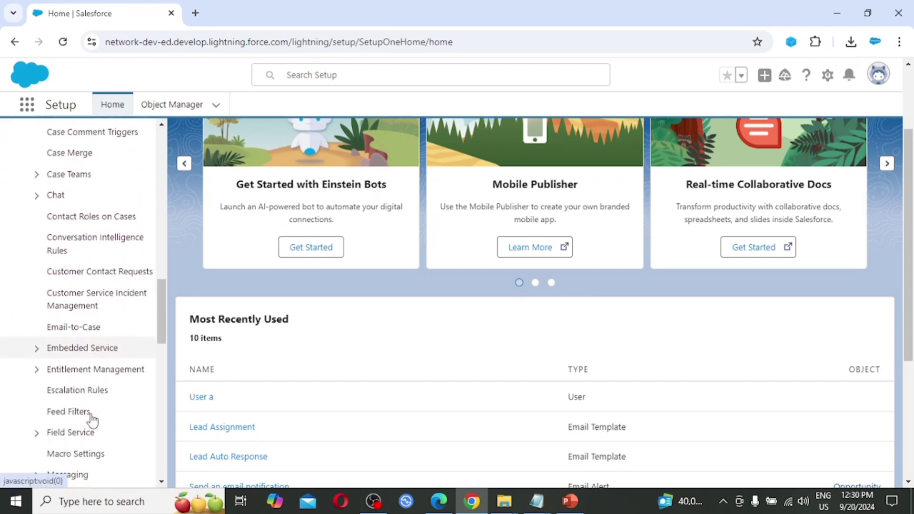
scroll(92, 419, "down", 3)
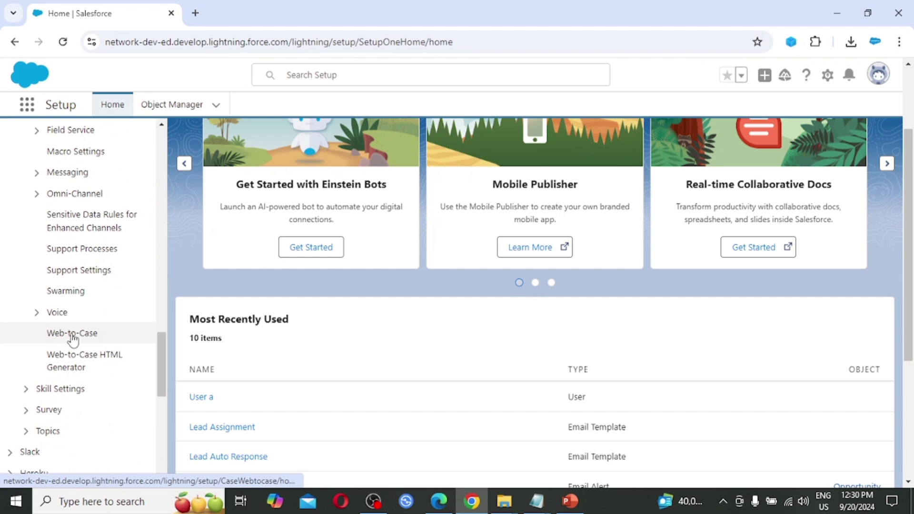
left_click(73, 334)
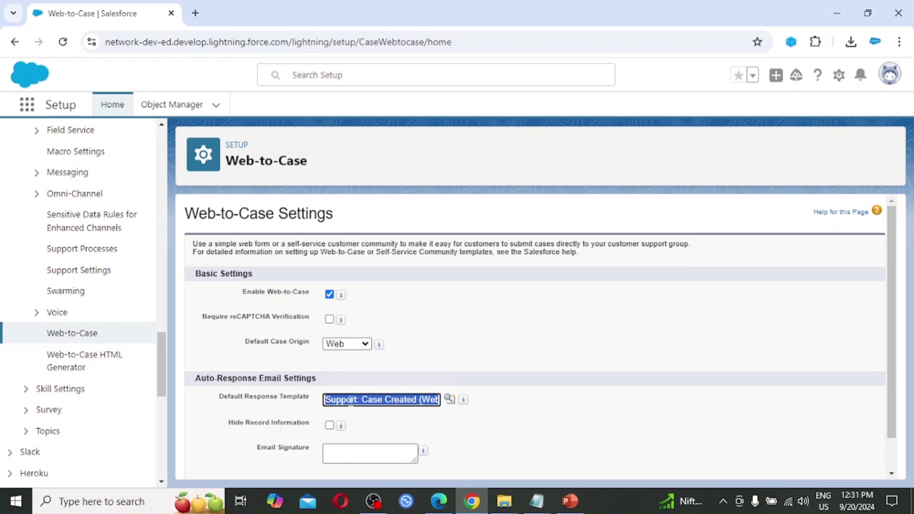
Review the full 'Support: Case Created (Web Inquiries)' default response template name.
left_click(404, 401)
key("Right")
key("Right")
key("Right")
key("Right")
key("Right")
key("Right")
key("Right")
key("Right")
key("Right")
key("Right")
key("Right")
key("Right")
key("Right")
key("Right")
key("Right")
key("Right")
key("Right")
key("Right")
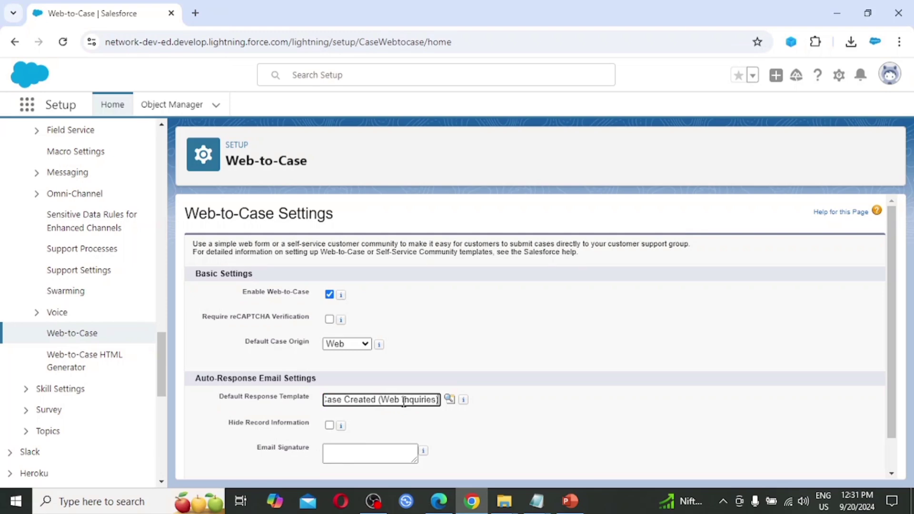
key("Left")
key("Left")
key("Left")
key("Left")
key("Left")
key("Left")
key("Left")
key("Left")
key("Left")
key("Left")
key("Left")
key("Left")
key("Left")
key("Left")
key("Left")
key("Left")
key("Left")
key("Left")
key("Left")
key("Left")
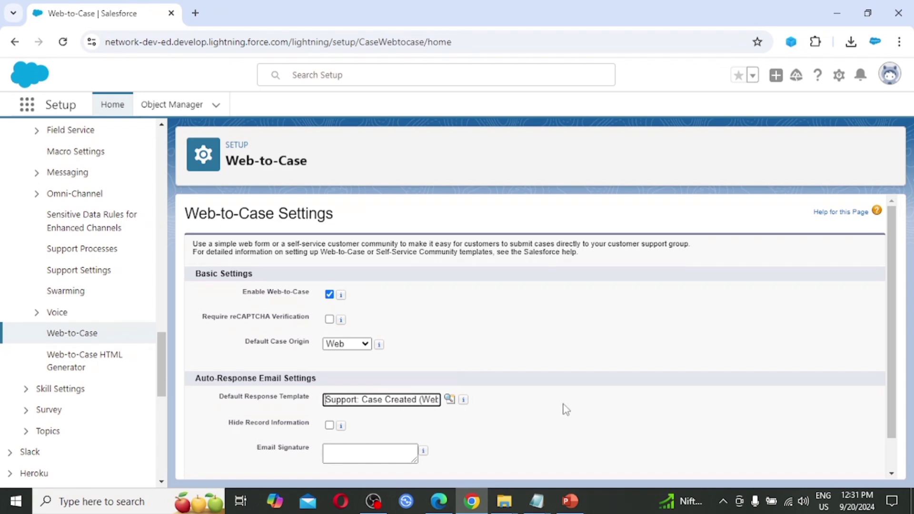
scroll(566, 408, "down", 2)
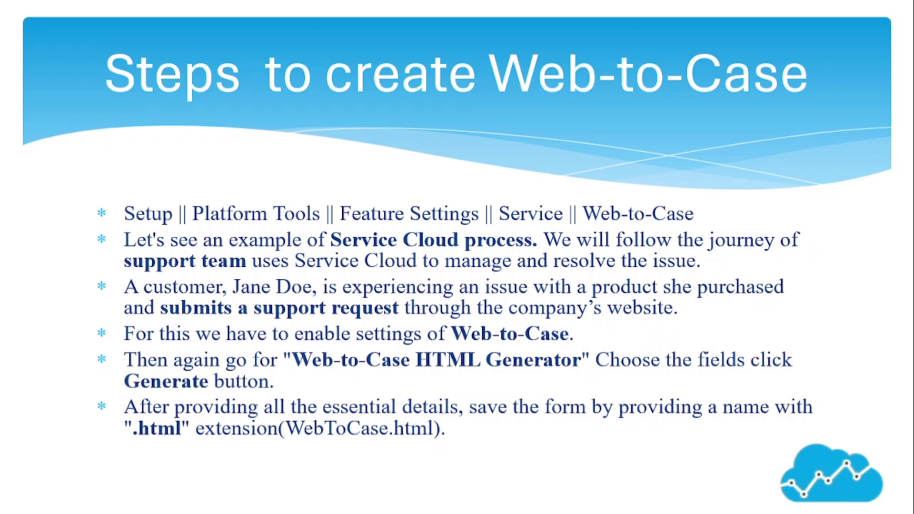
Return to Salesforce Setup and open Service > Web-to-Case HTML Generator.
key("alt+Tab")
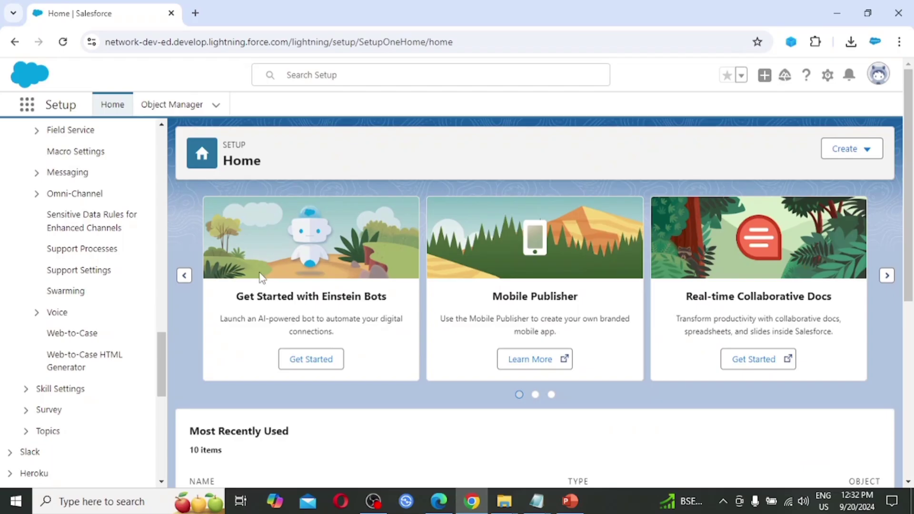
scroll(153, 320, "down", 1)
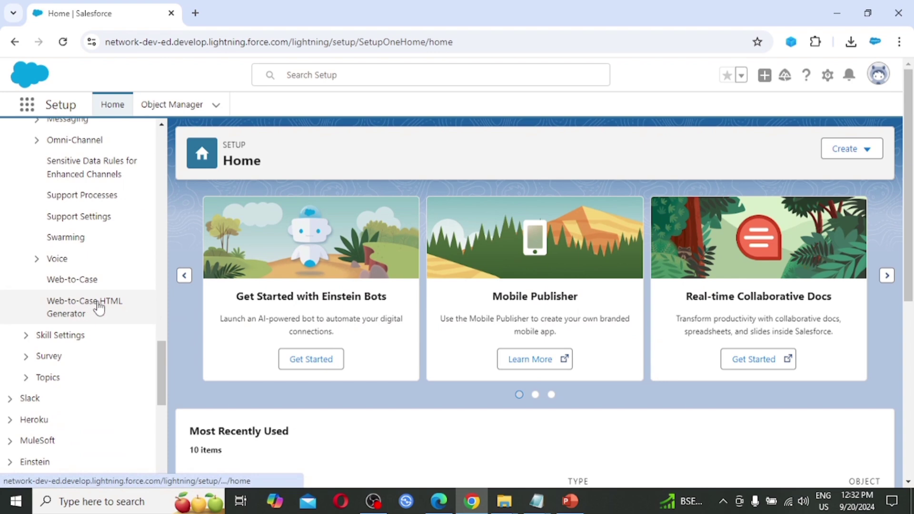
left_click(99, 307)
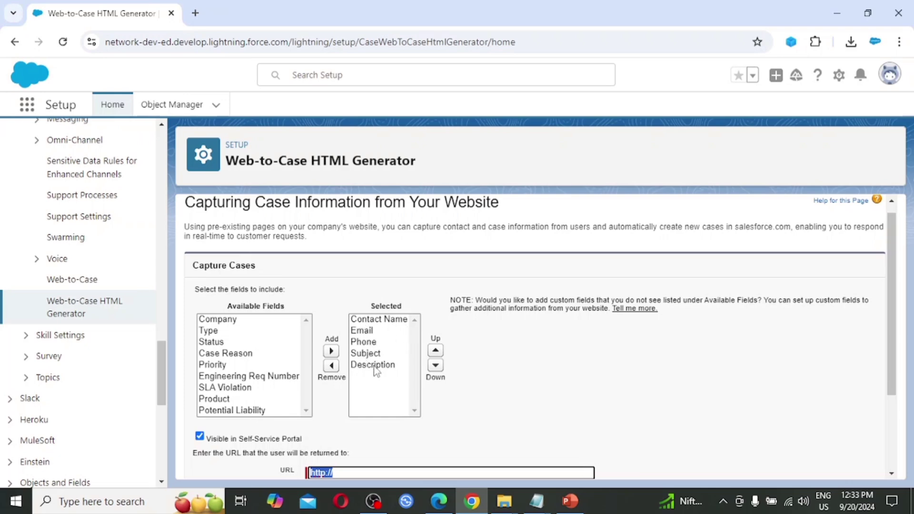
Add Case Reason and Type to the selected fields, with Case Reason right after Description.
left_click(227, 353)
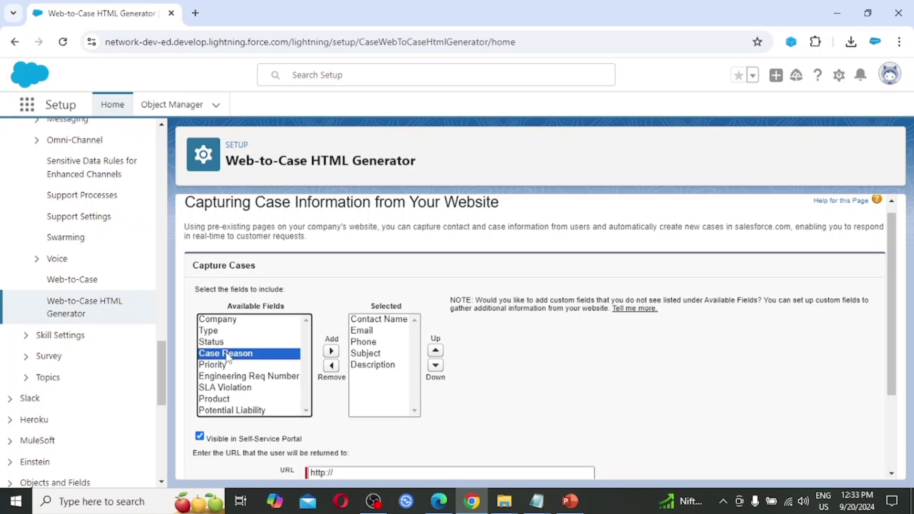
left_click(330, 351)
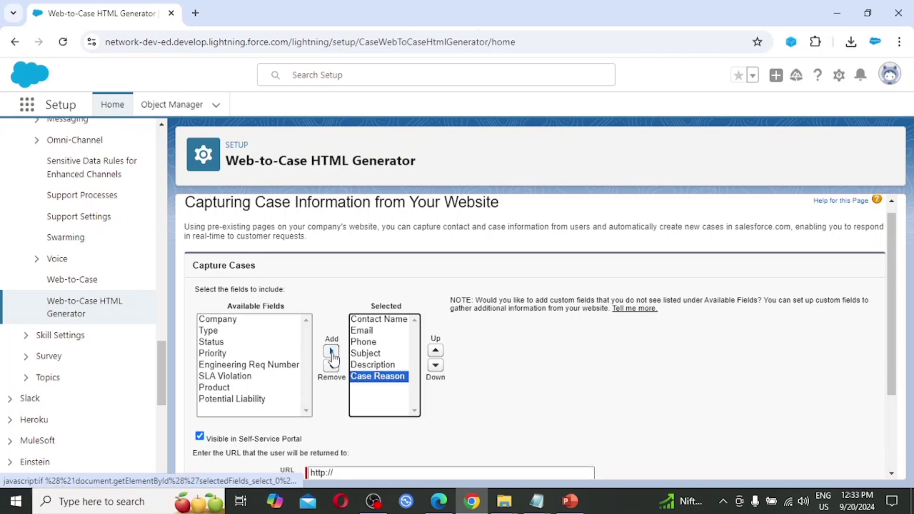
left_click(213, 332)
left_click(332, 353)
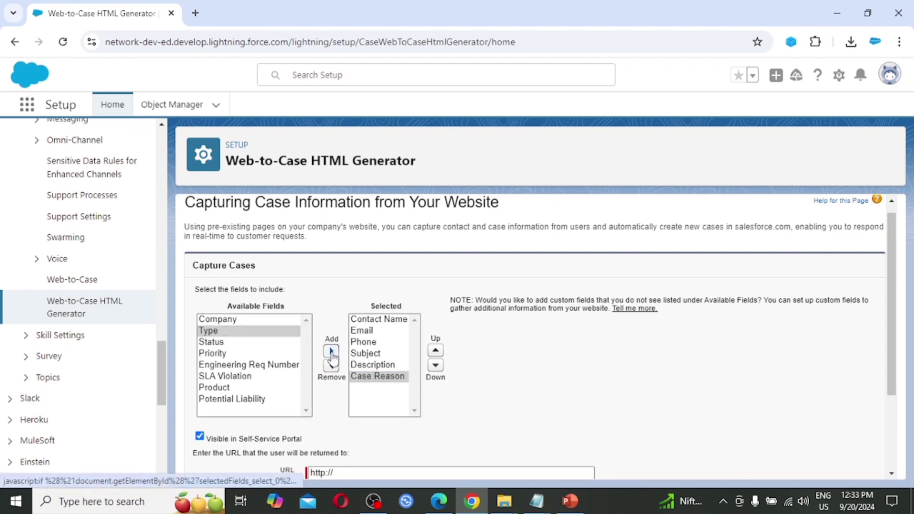
scroll(536, 381, "down", 2)
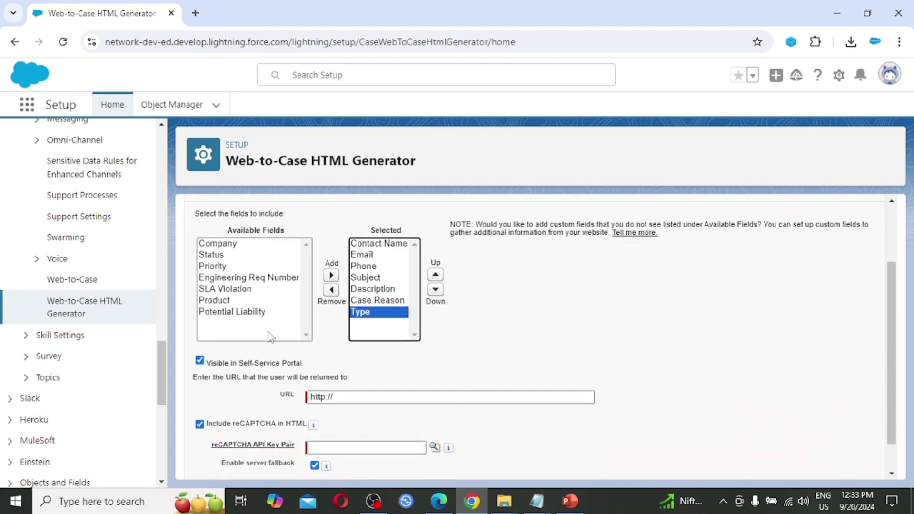
left_click(378, 301)
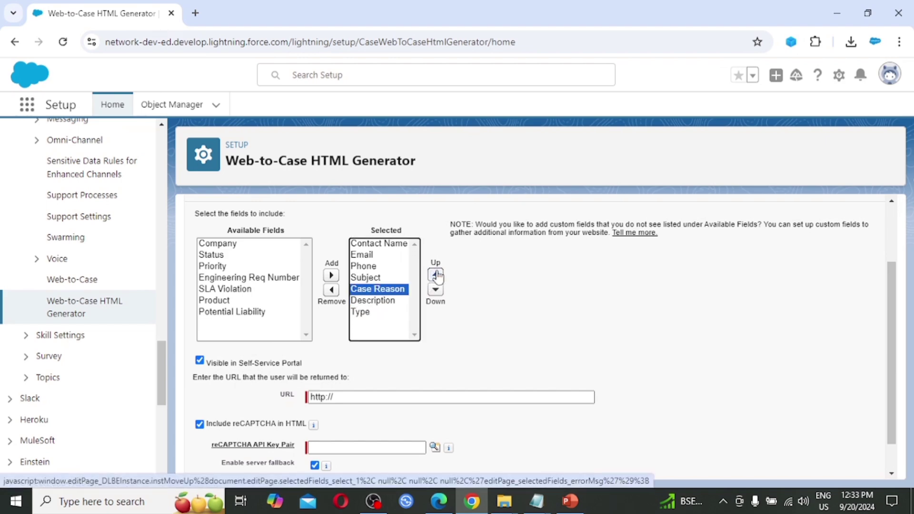
left_click(435, 289)
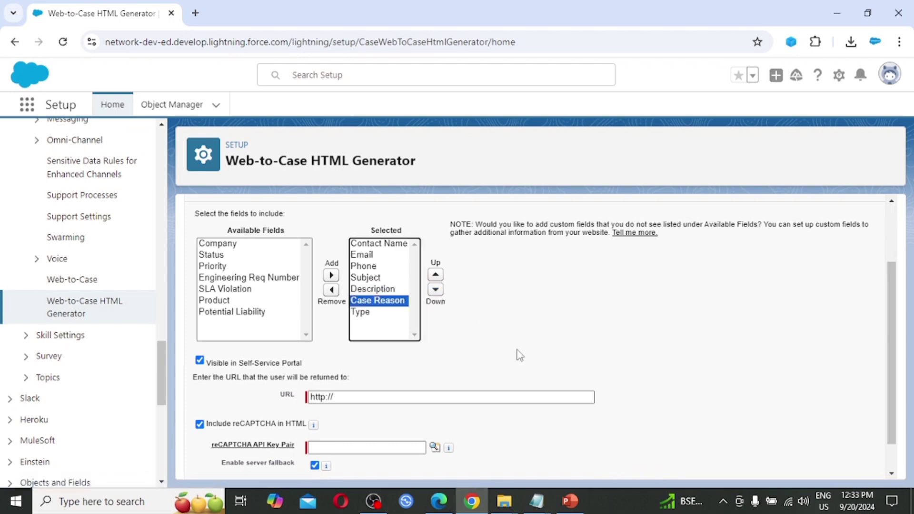
scroll(520, 356, "down", 2)
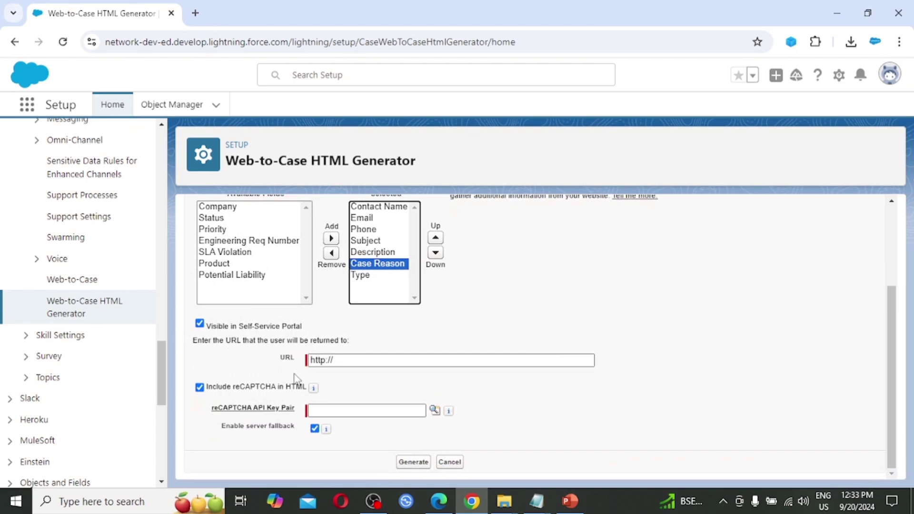
left_click(368, 361)
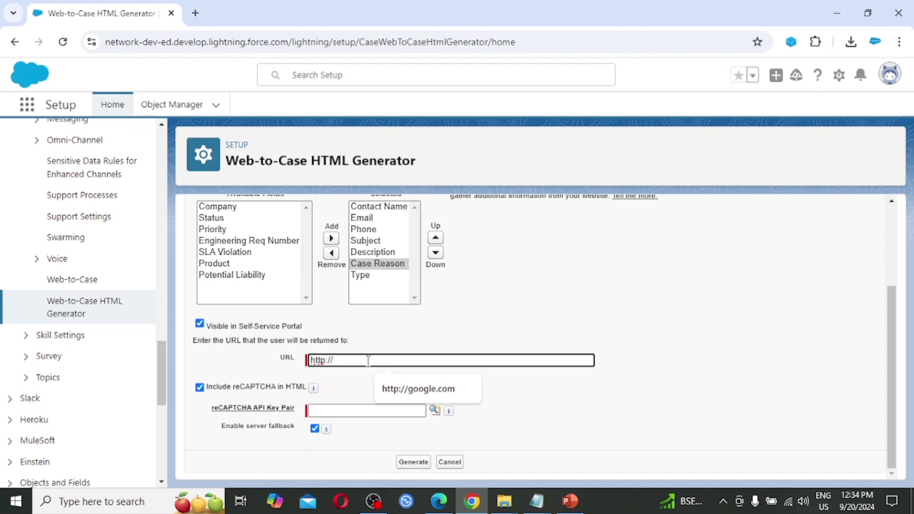
type("sales")
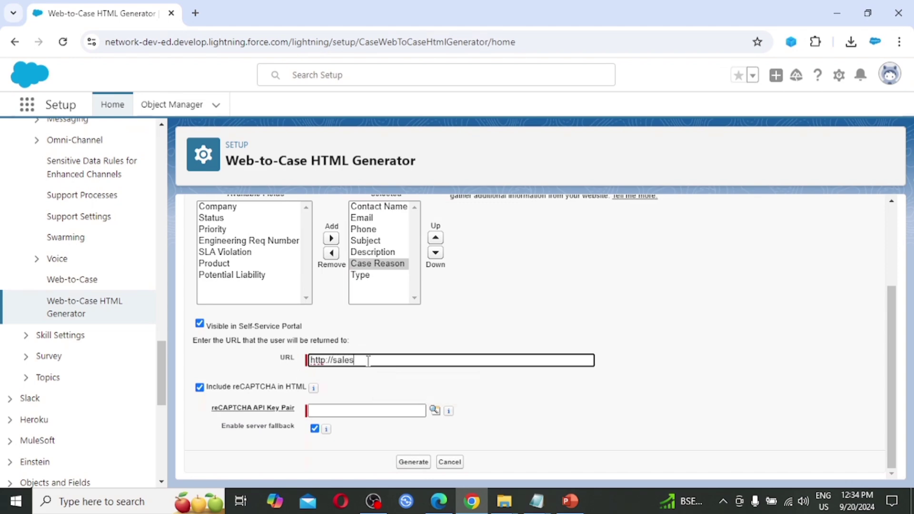
type("force.com")
left_click(200, 388)
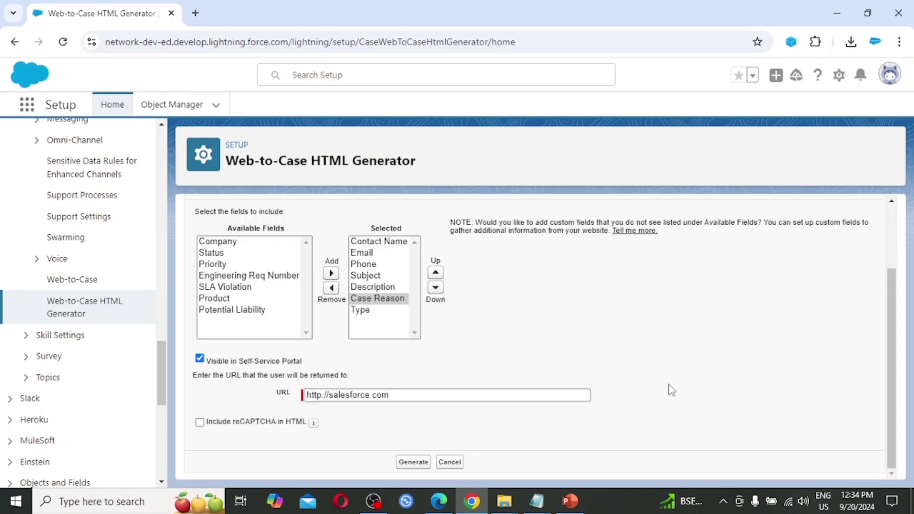
scroll(667, 353, "up", 1)
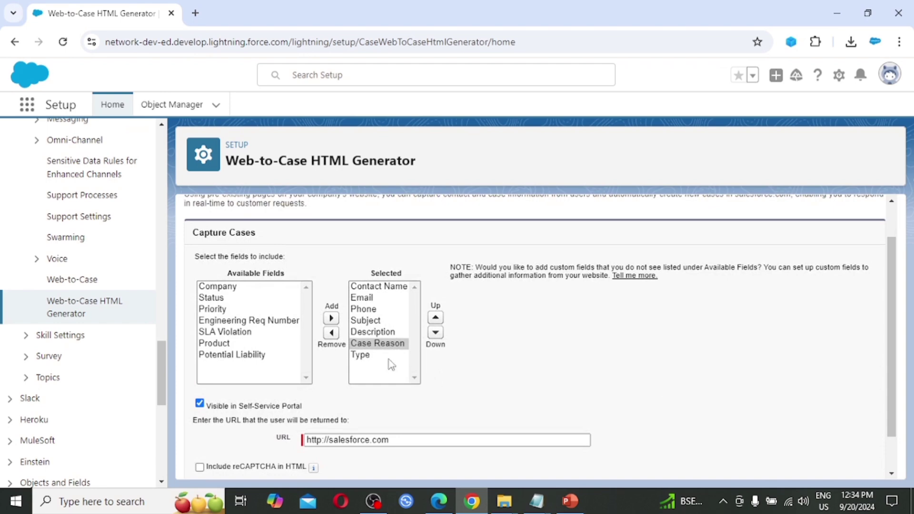
scroll(462, 370, "down", 1)
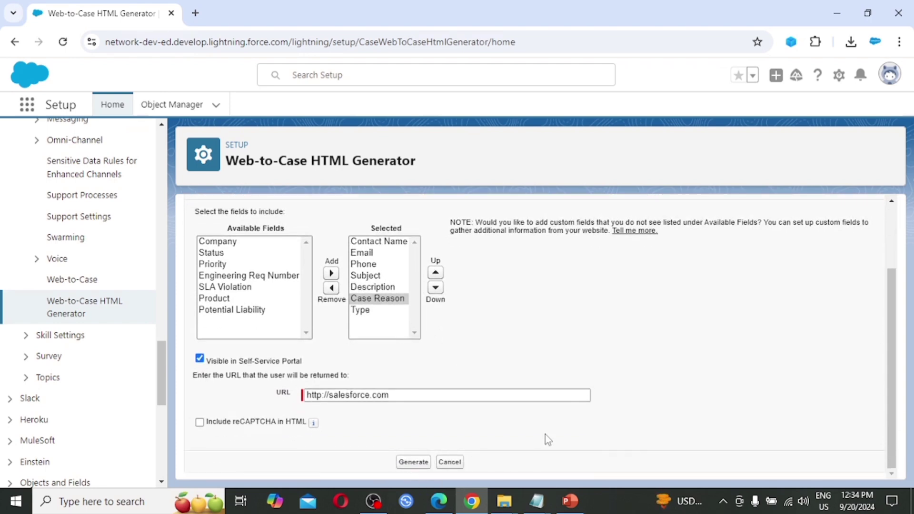
Generate the Web-to-Case form HTML and select all of the generated code.
left_click(407, 463)
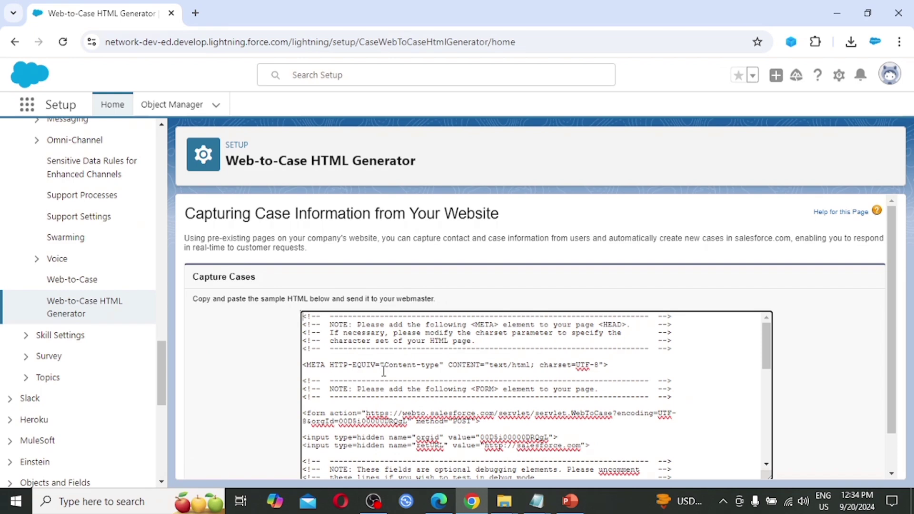
left_click(360, 370)
key("ctrl+a")
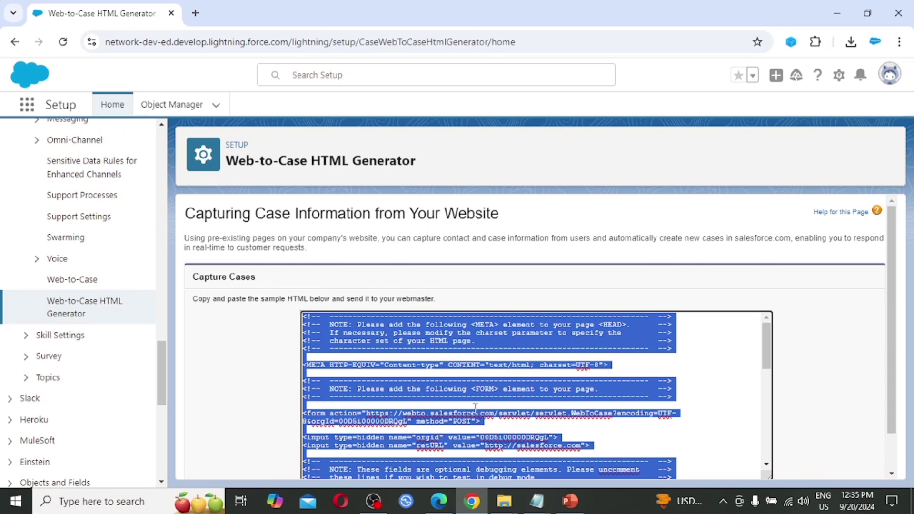
Paste the code into a new Notepad window and save it as WebToCase.html on the Desktop.
right_click(537, 504)
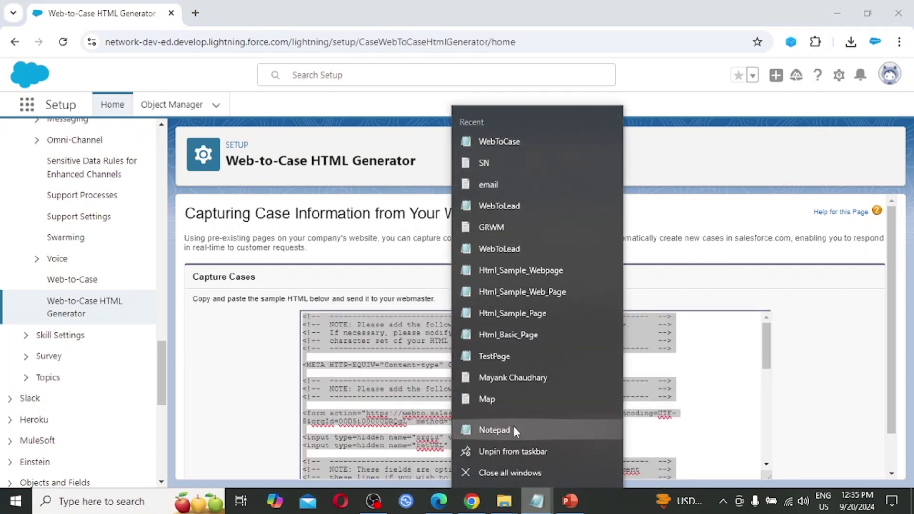
left_click(496, 430)
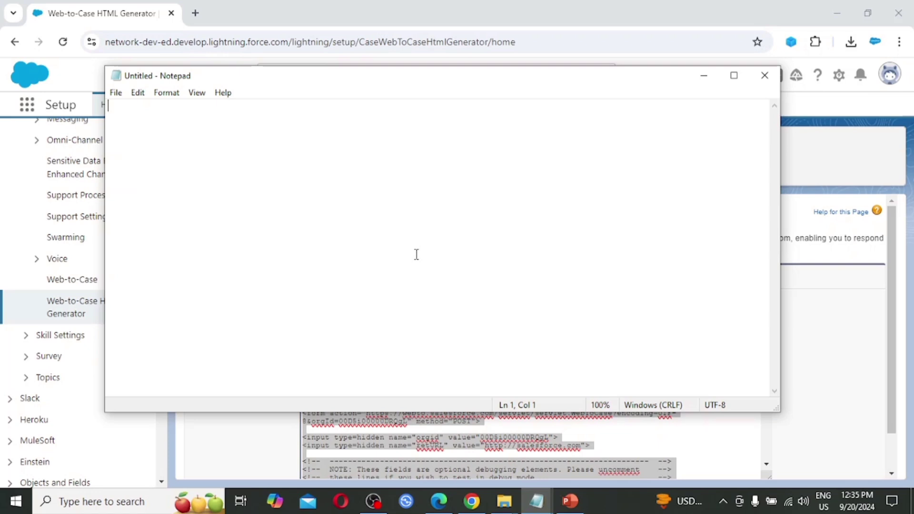
key("ctrl+v")
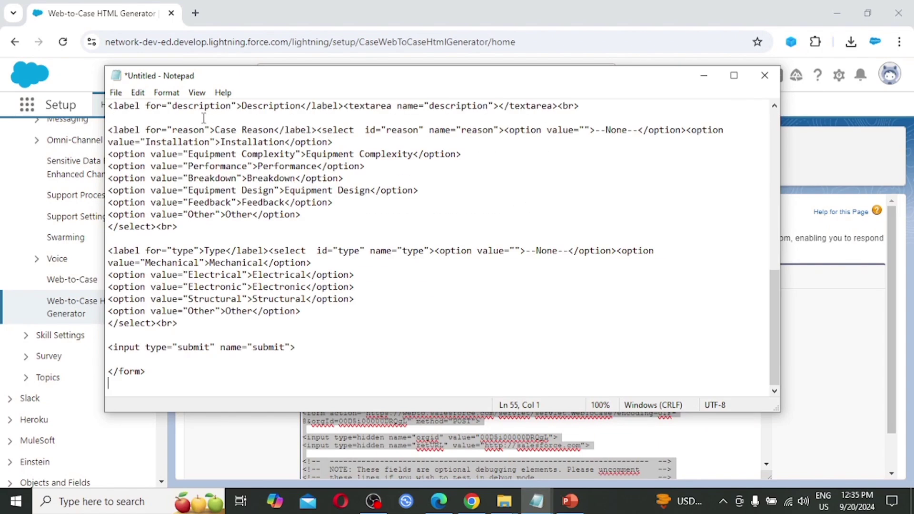
left_click(117, 93)
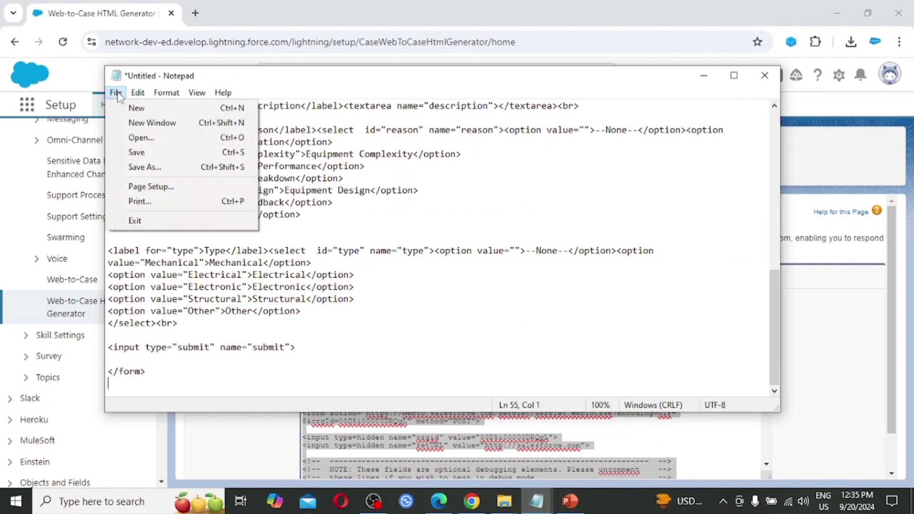
left_click(144, 167)
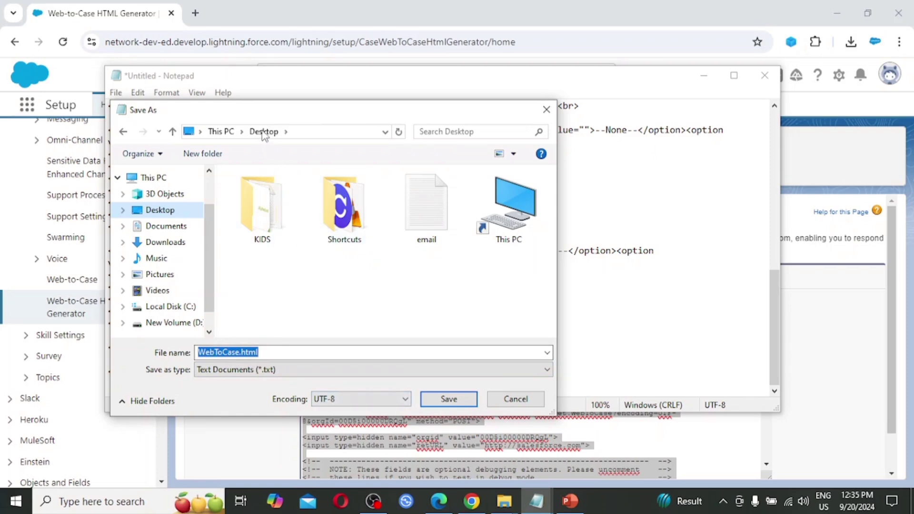
left_click(449, 400)
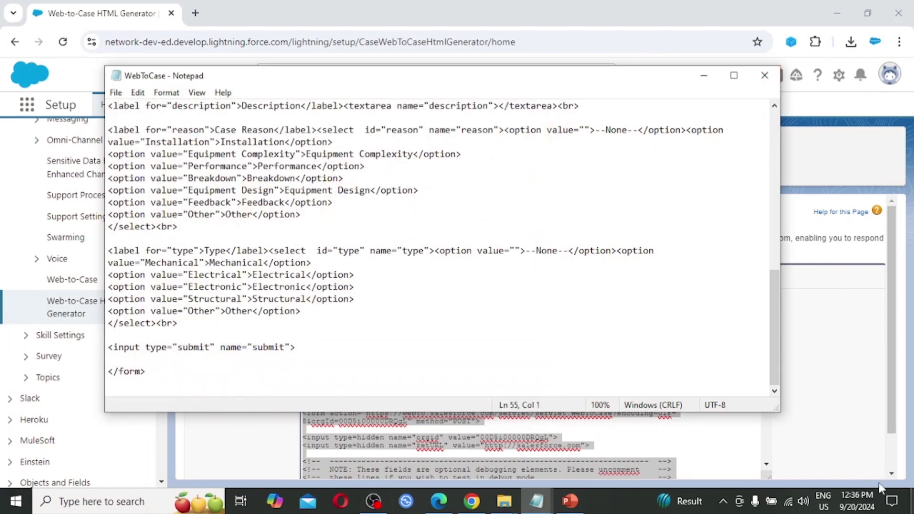
left_click(912, 501)
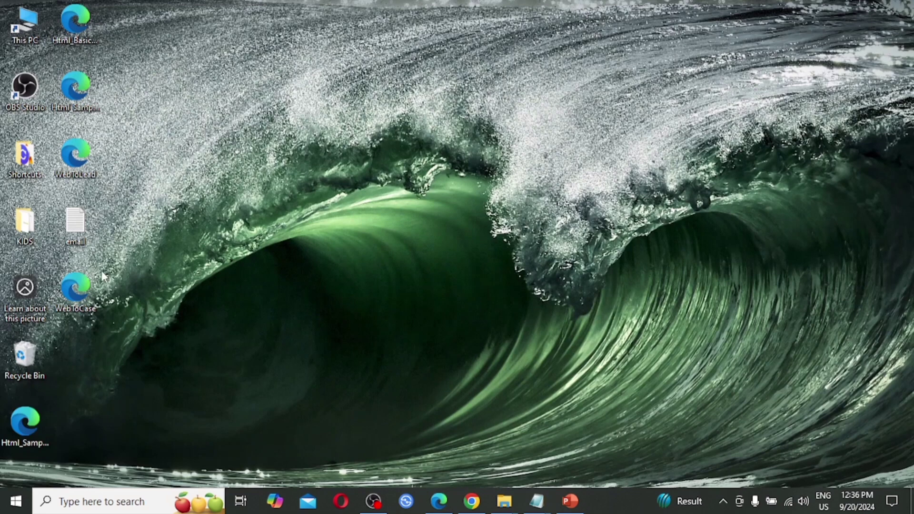
Open WebToCase.html from the desktop, then advance to the Case Assignment Rule slide.
double_click(66, 287)
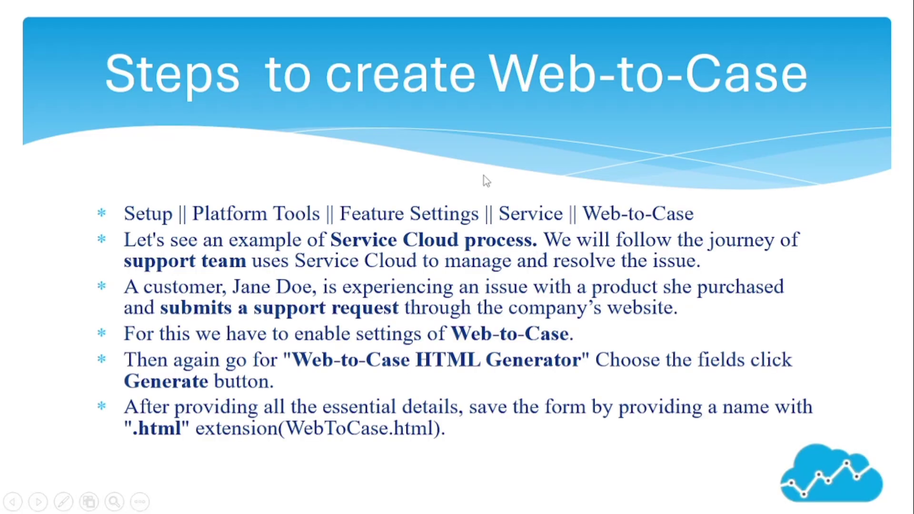
key("Right")
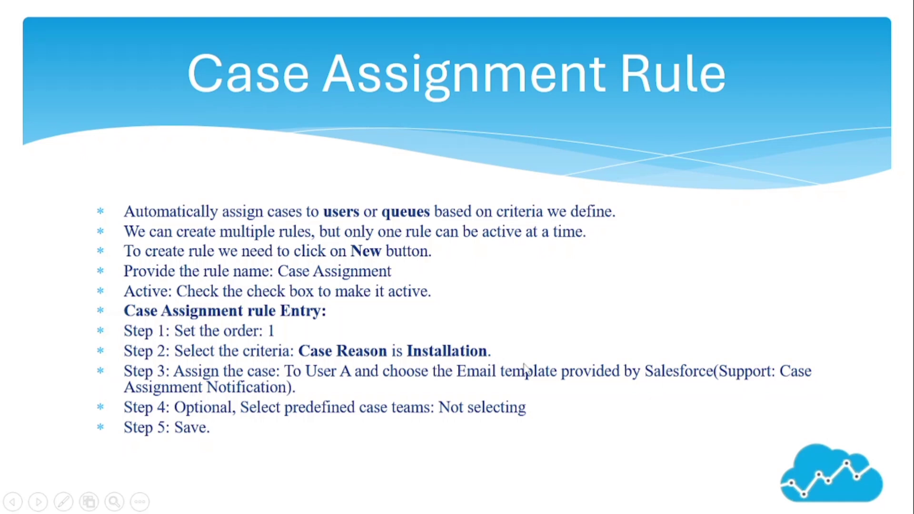
Return to Salesforce and click Finished in the Web-to-Case HTML Generator.
key("alt+Tab")
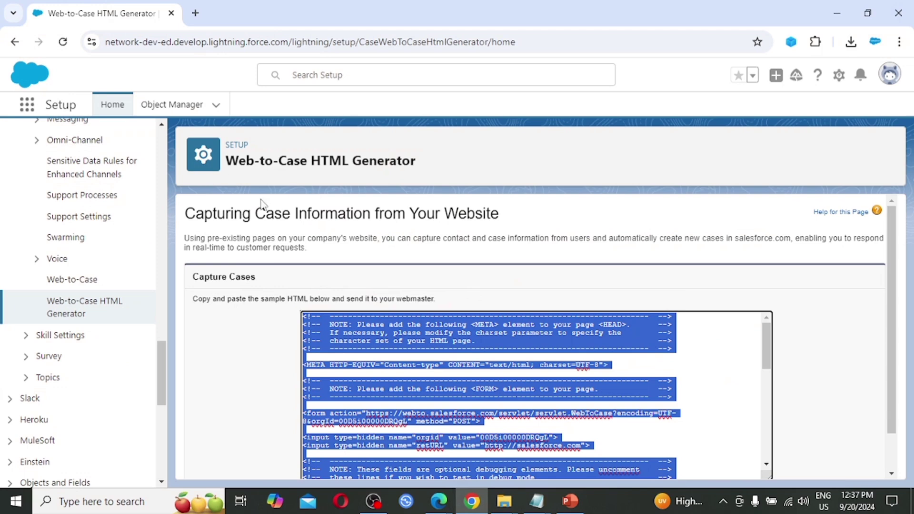
scroll(485, 356, "down", 10)
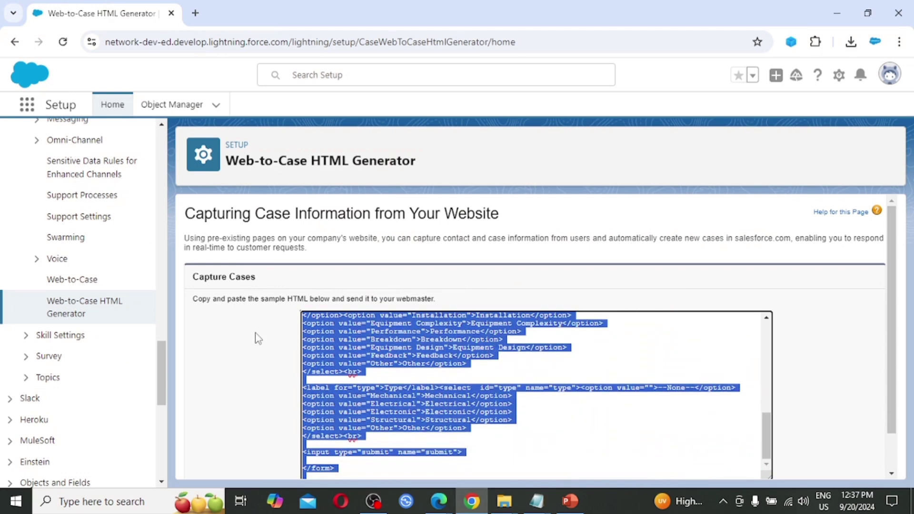
scroll(258, 338, "down", 2)
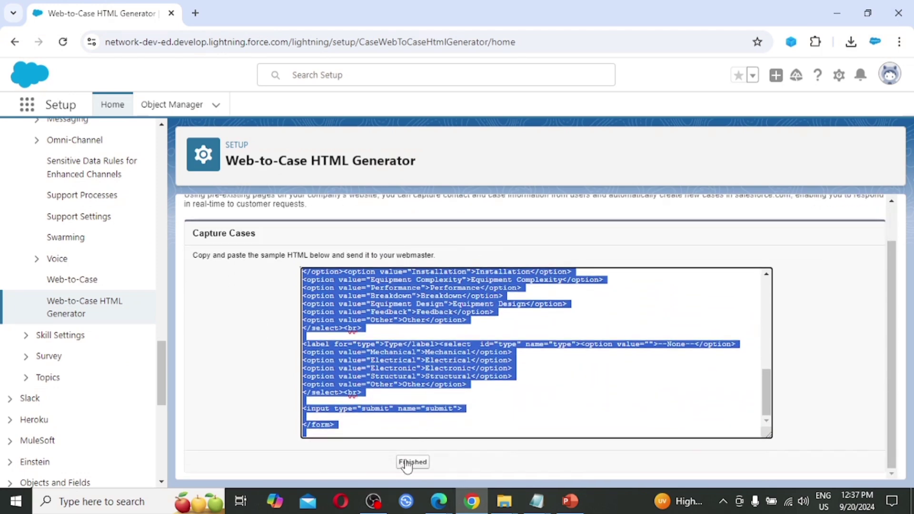
left_click(412, 462)
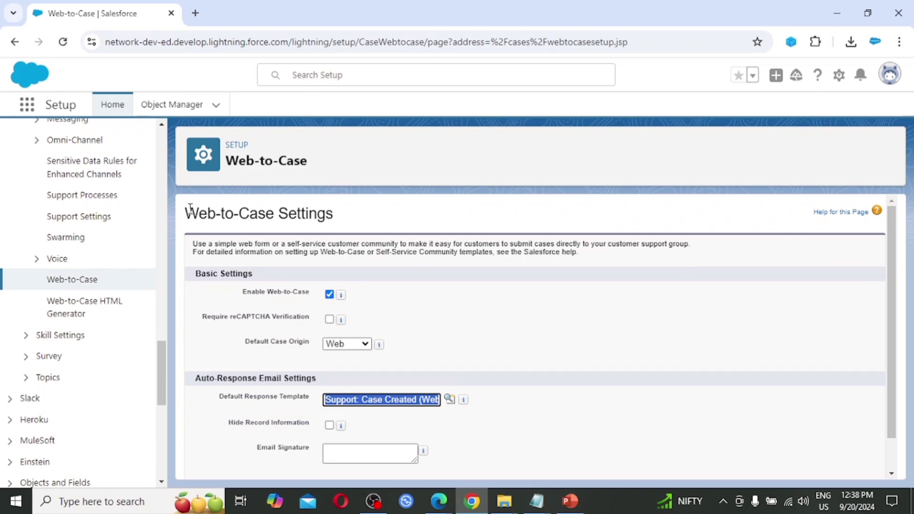
Search Quick Find for 'Case Assignment' and open Case Assignment Rules.
scroll(88, 255, "up", 10)
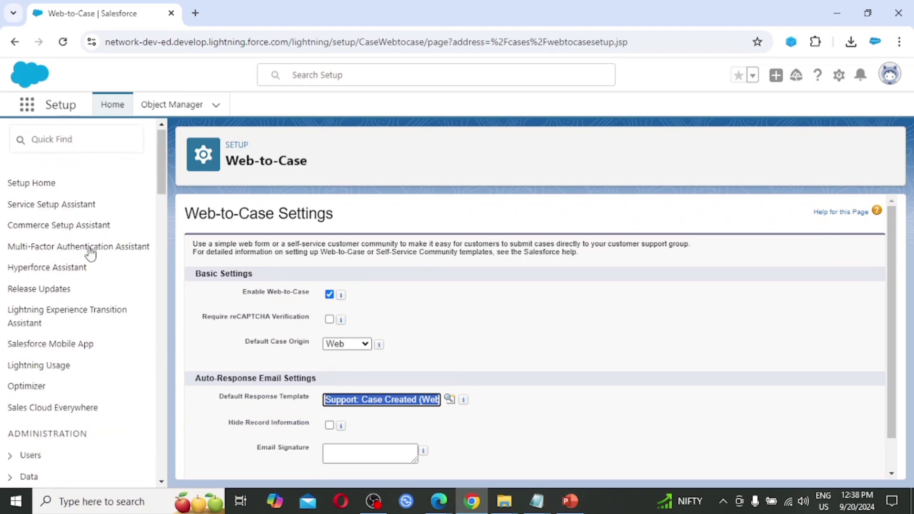
left_click(63, 143)
type("ea")
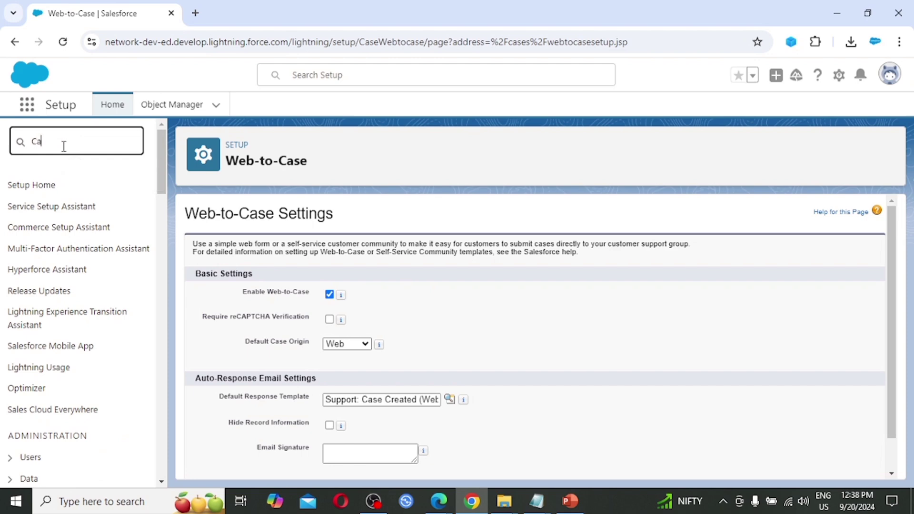
type("se")
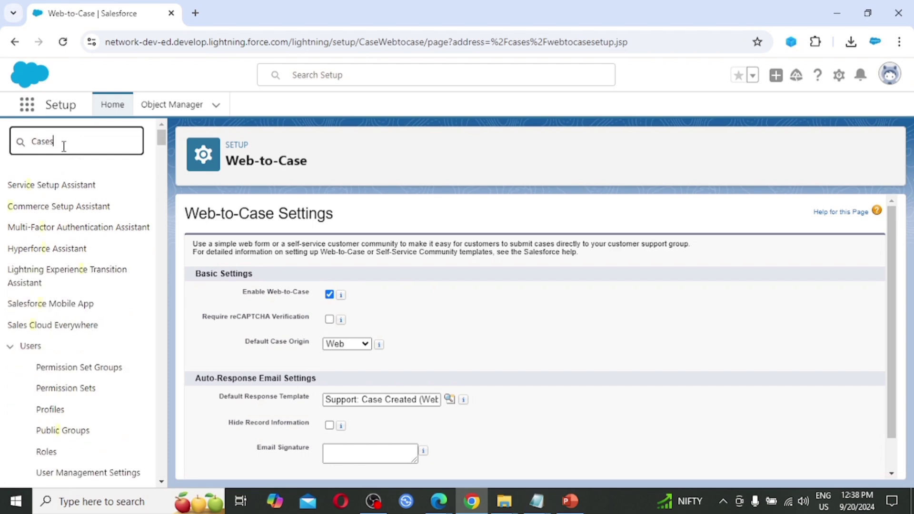
type(" Ass")
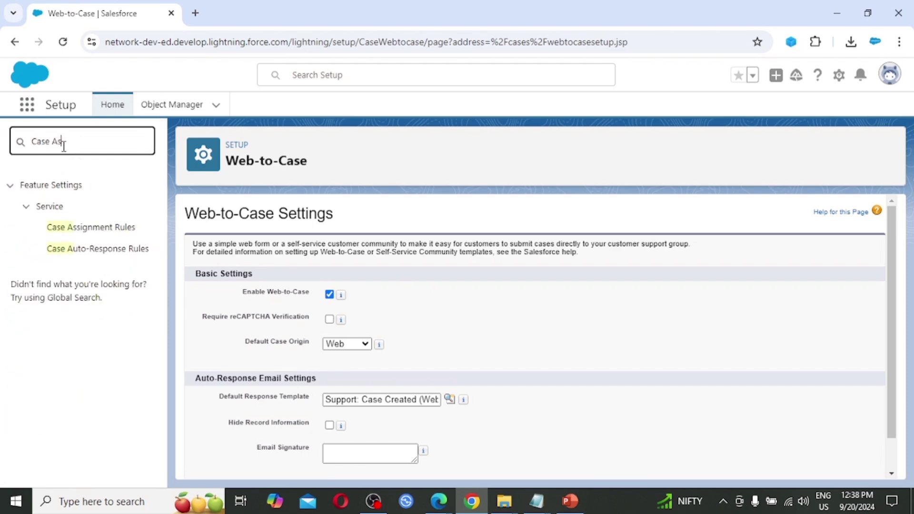
type("i")
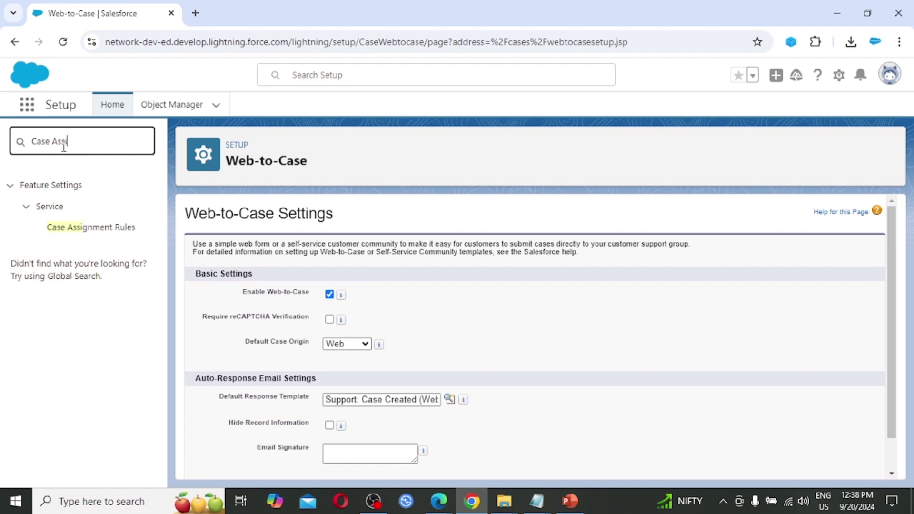
type("gnment")
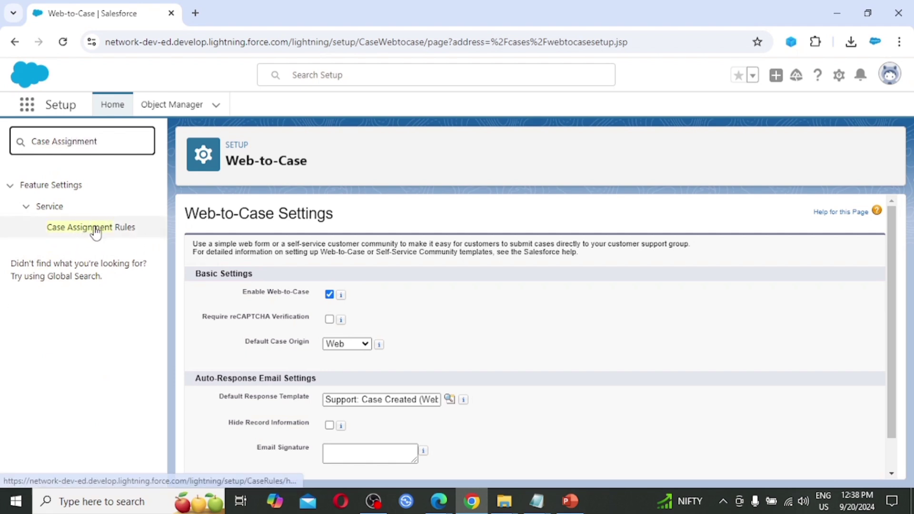
left_click(115, 229)
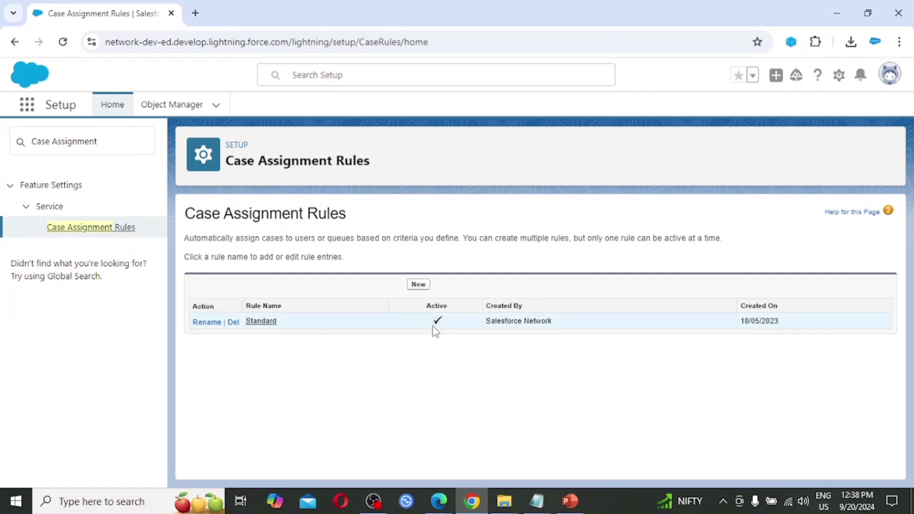
Create a new rule named 'Case Assignment', mark it Active, and save it.
left_click(419, 286)
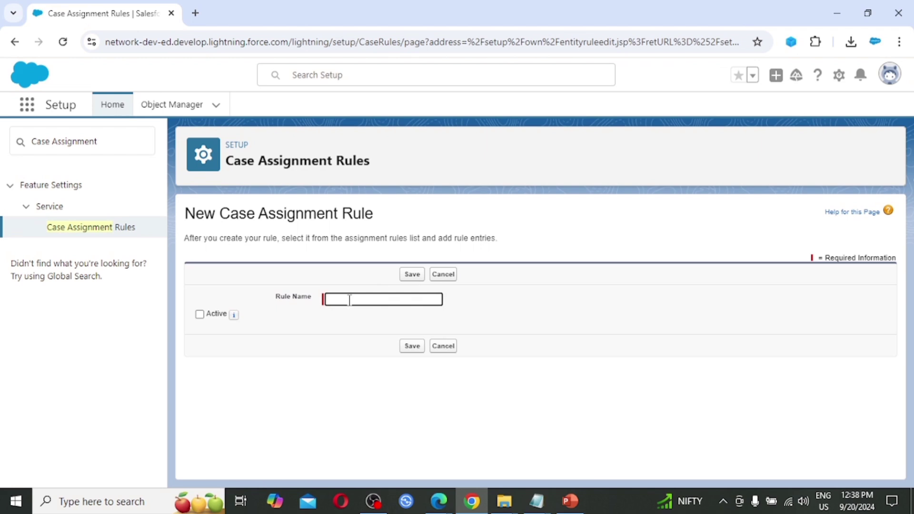
type("Case A")
type("ssignment")
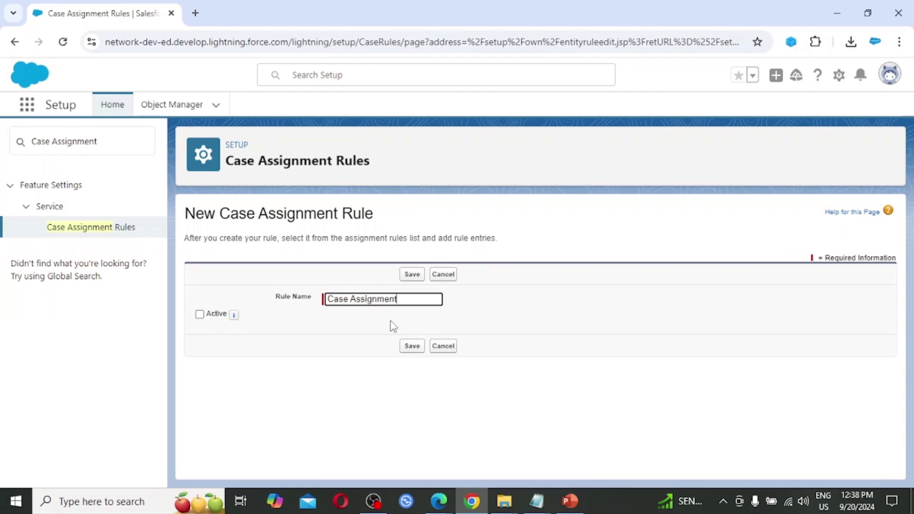
left_click(199, 315)
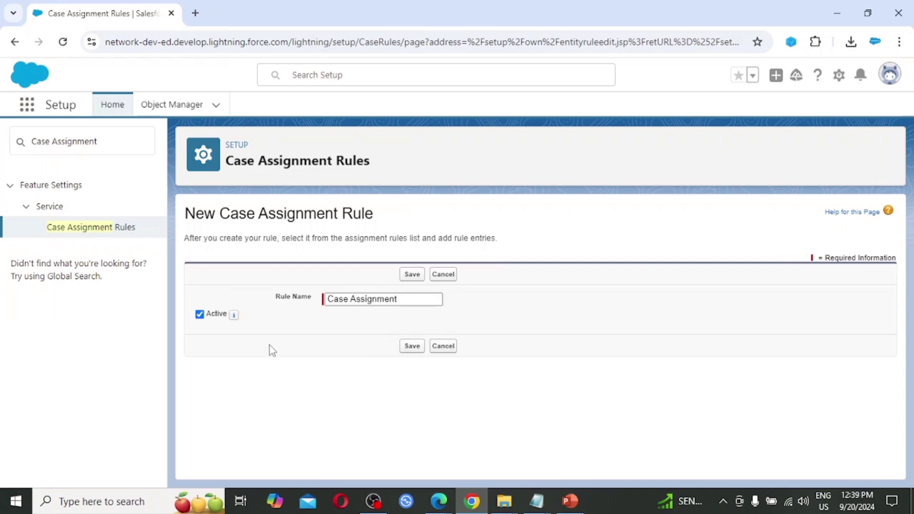
left_click(412, 347)
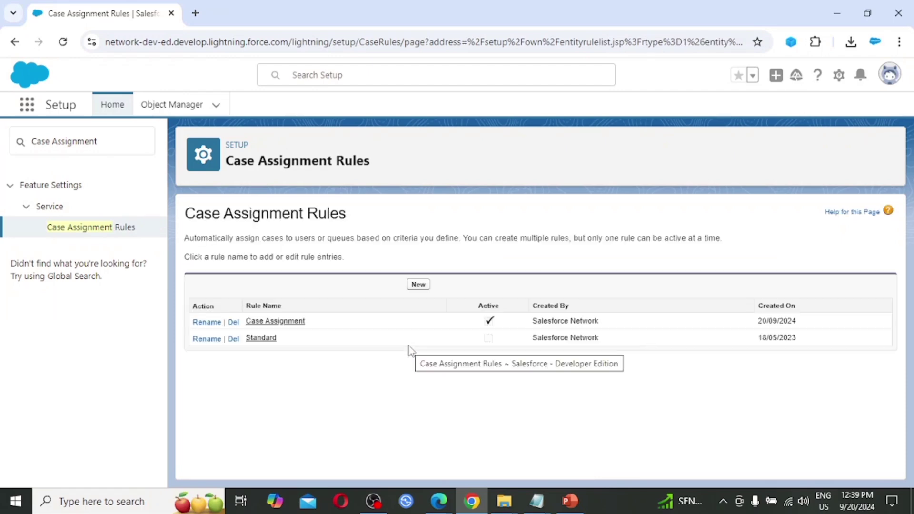
Add a new entry to the Case Assignment rule with criterion Case: Case Reason equals Installation.
left_click(278, 323)
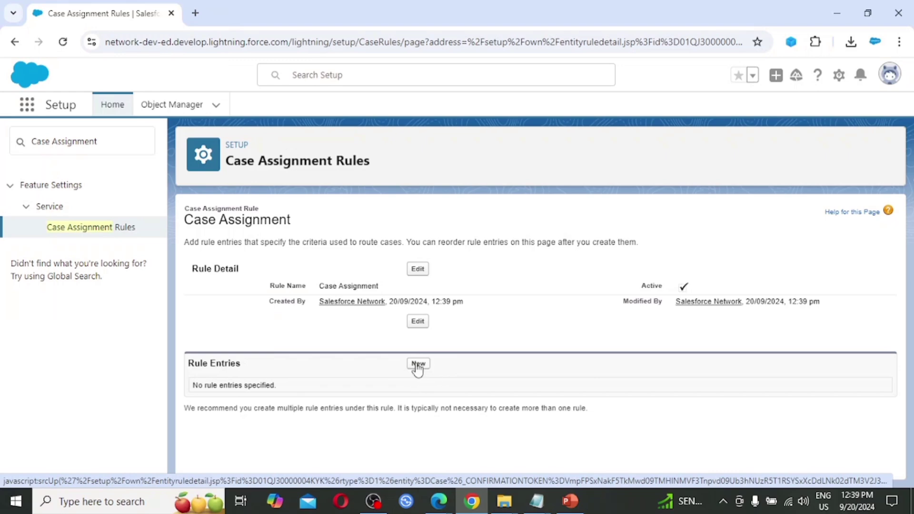
left_click(418, 364)
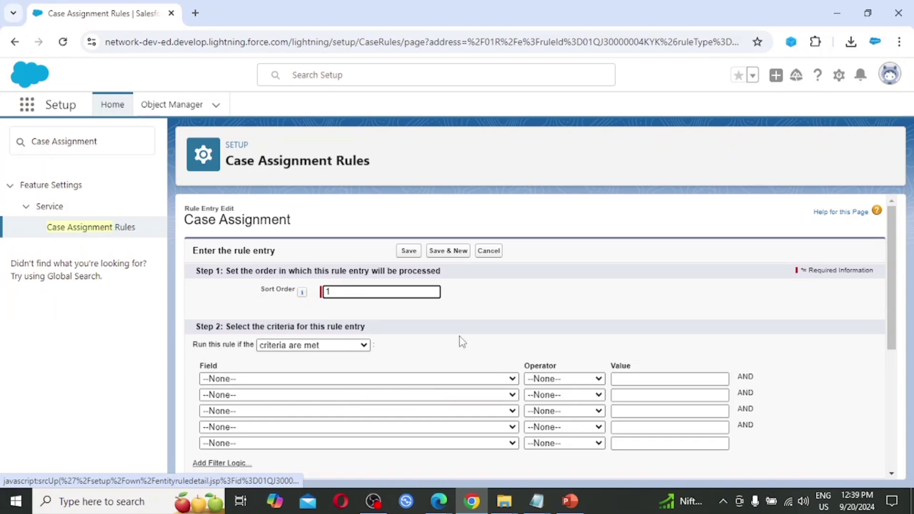
left_click(391, 381)
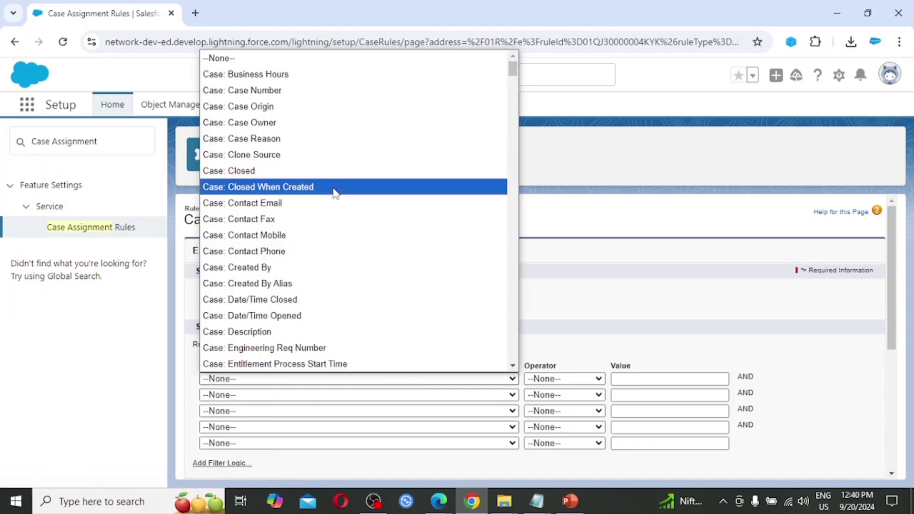
left_click(322, 142)
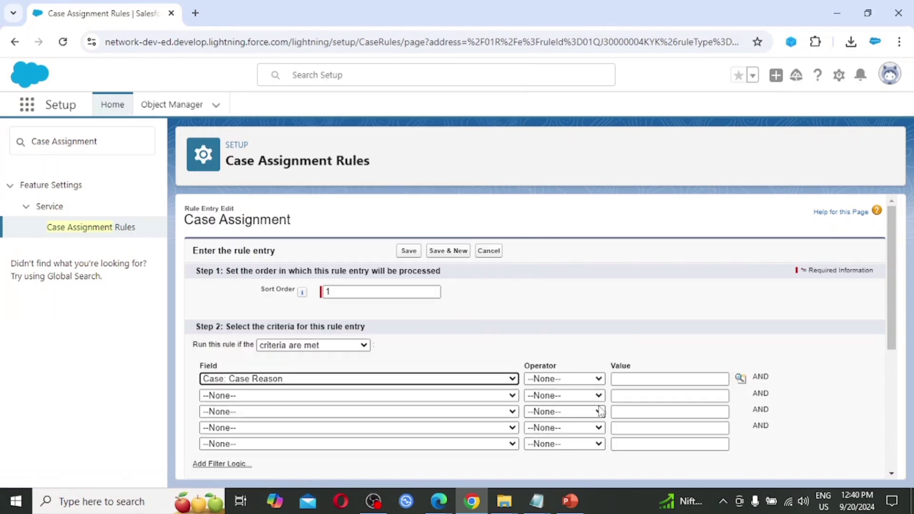
left_click(589, 379)
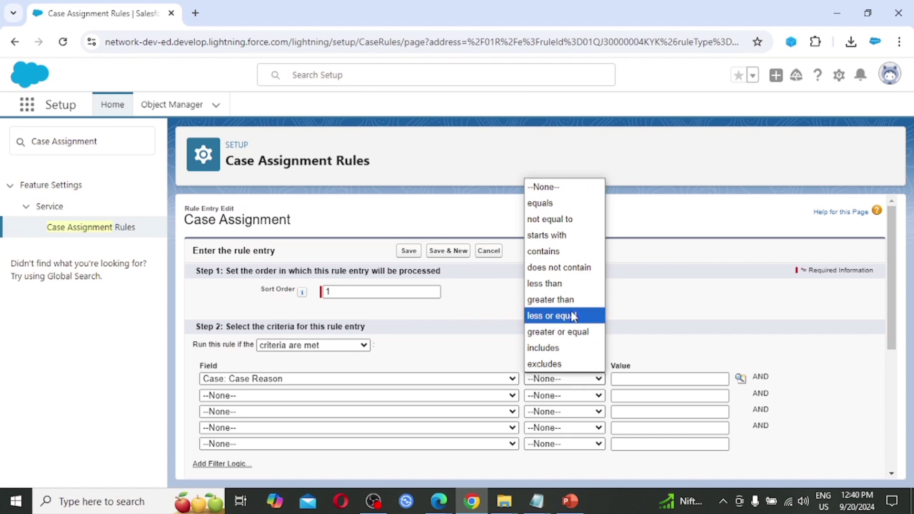
left_click(548, 204)
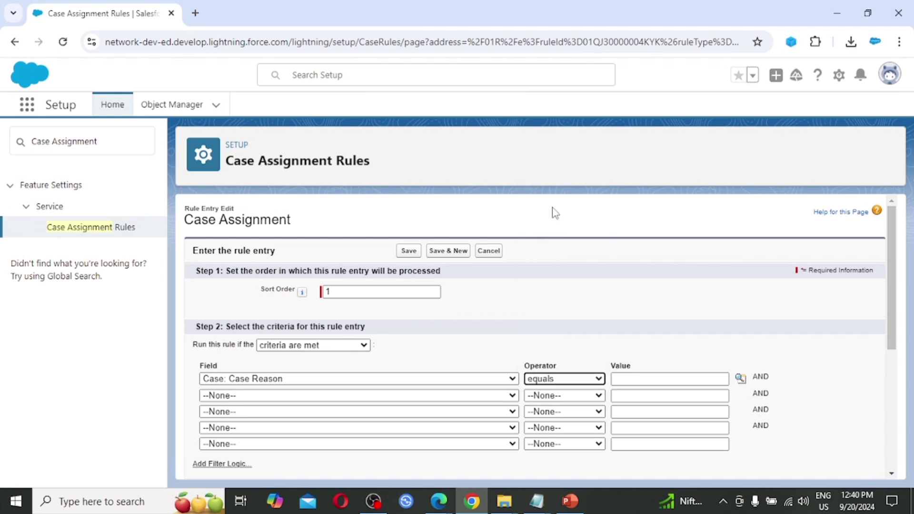
left_click(741, 380)
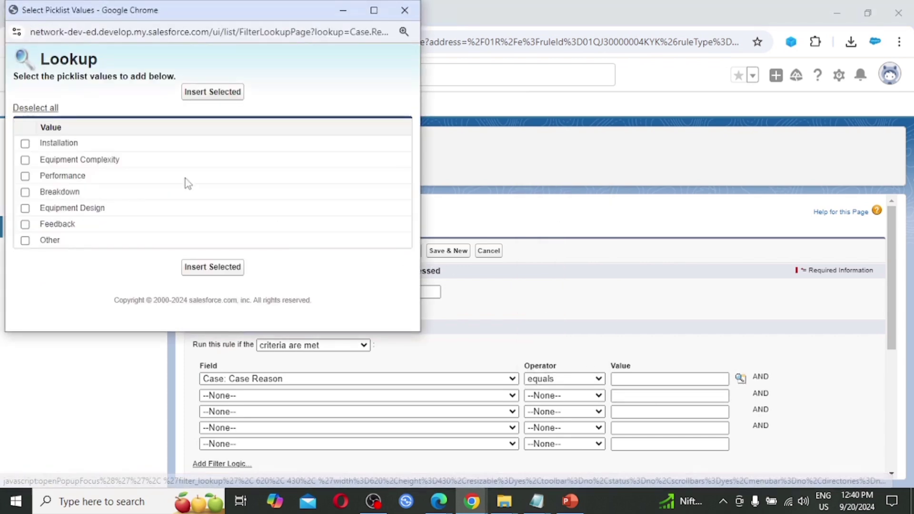
left_click(69, 144)
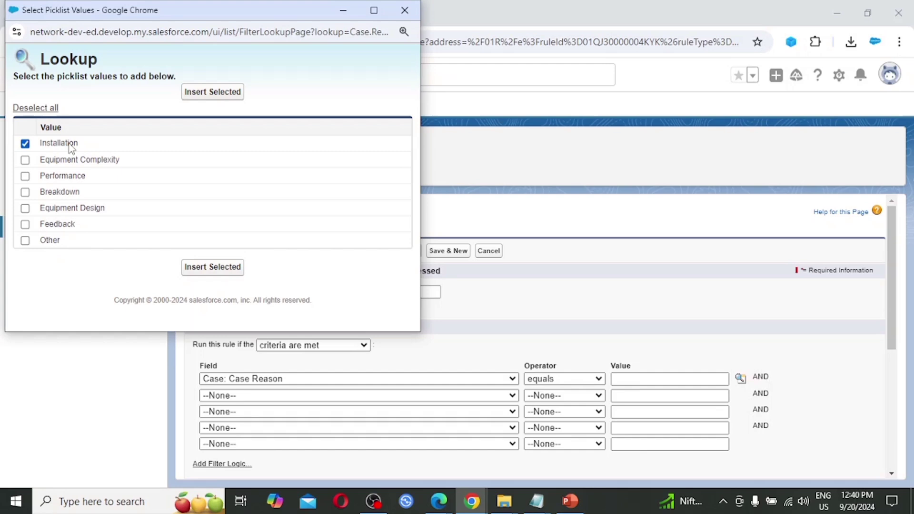
left_click(218, 93)
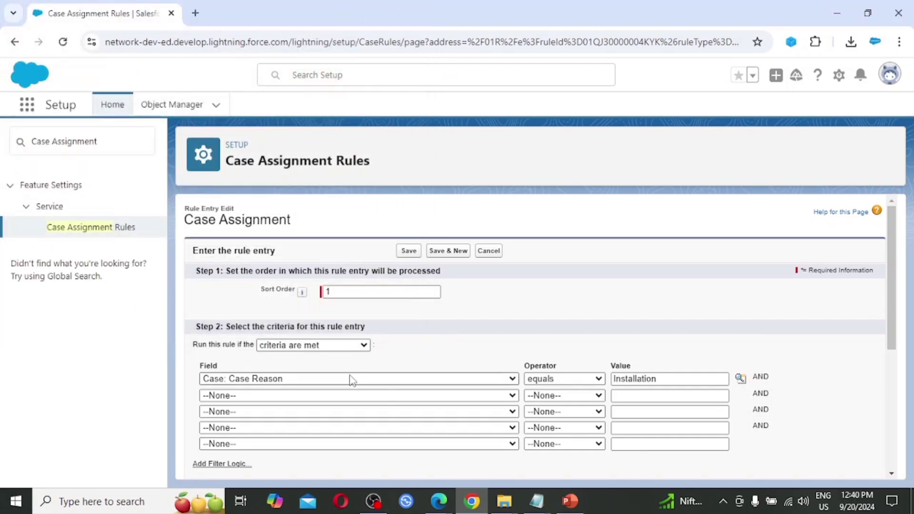
Assign matching cases to the designated user via the assignee lookup.
scroll(563, 346, "down", 3)
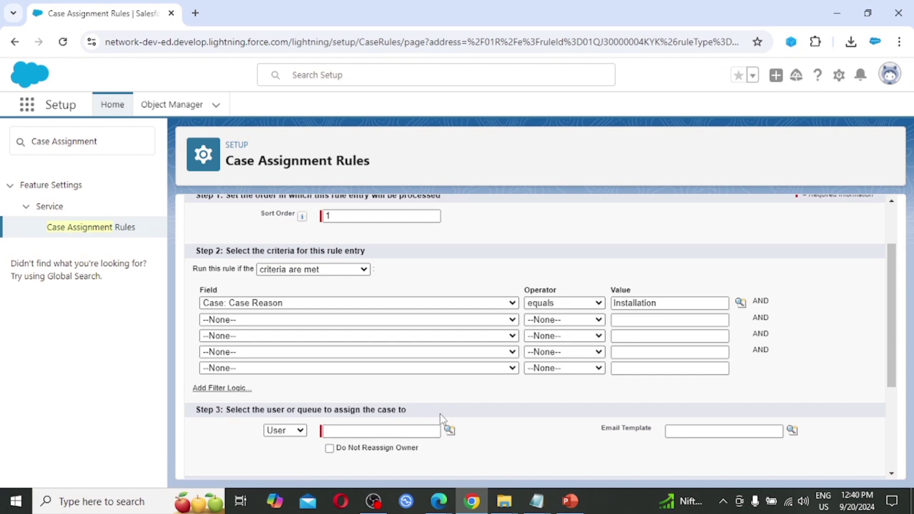
scroll(443, 419, "down", 2)
left_click(450, 338)
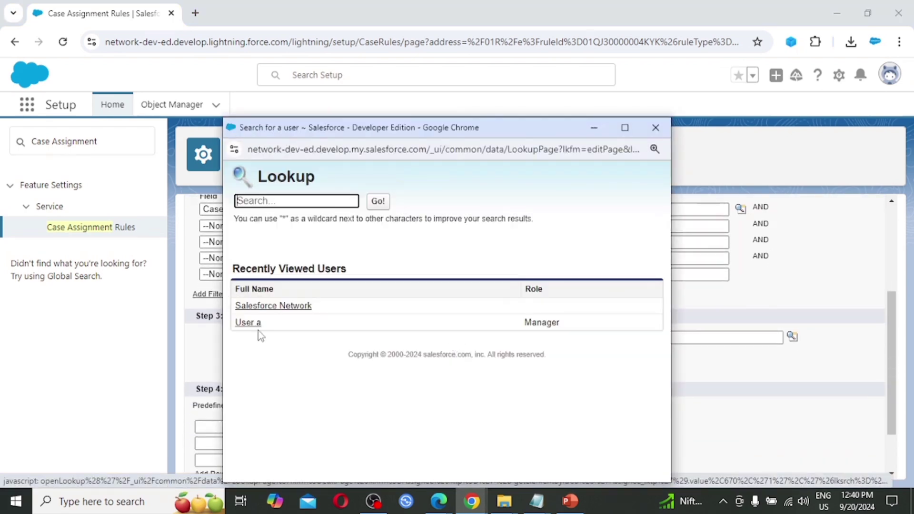
left_click(248, 323)
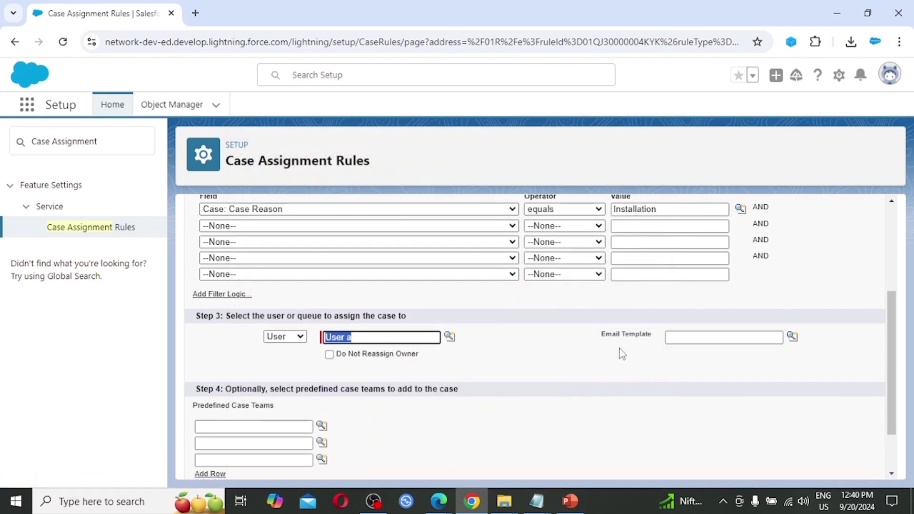
Set the notification email template to Support: Case Assignment Notification.
left_click(792, 337)
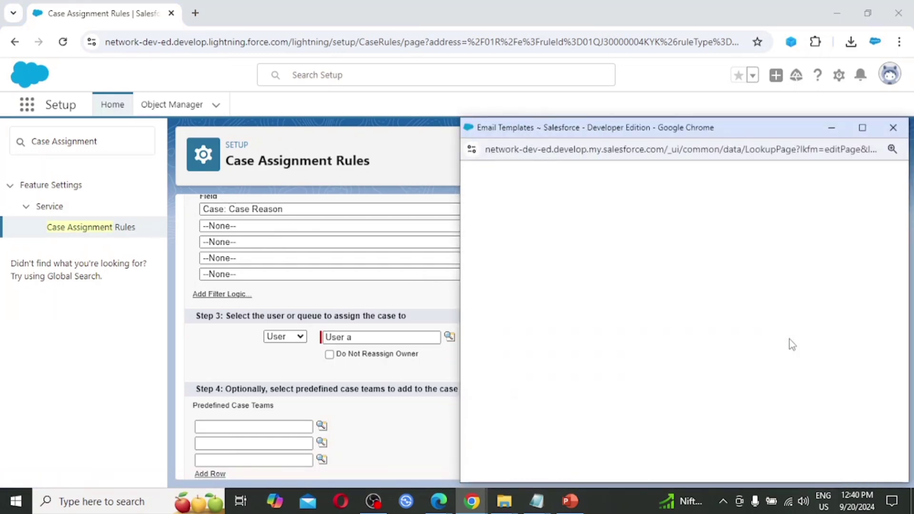
scroll(648, 400, "down", 5)
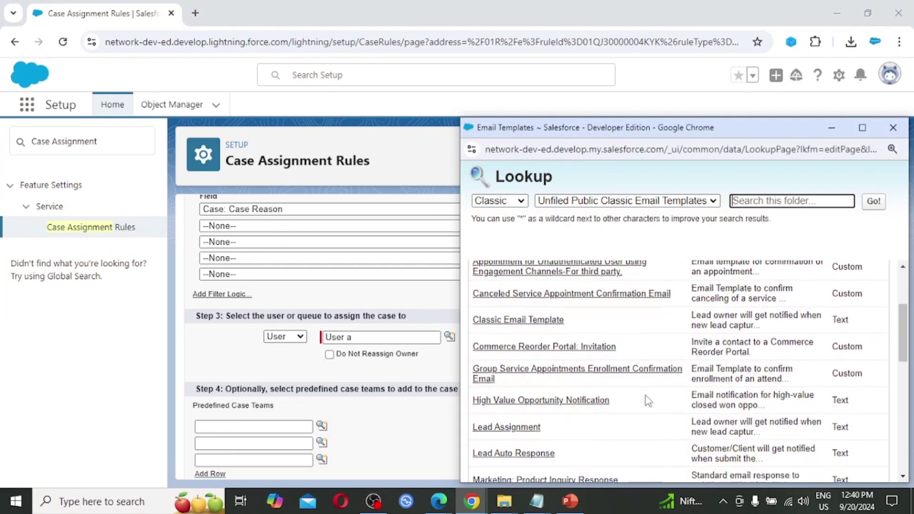
scroll(648, 400, "down", 4)
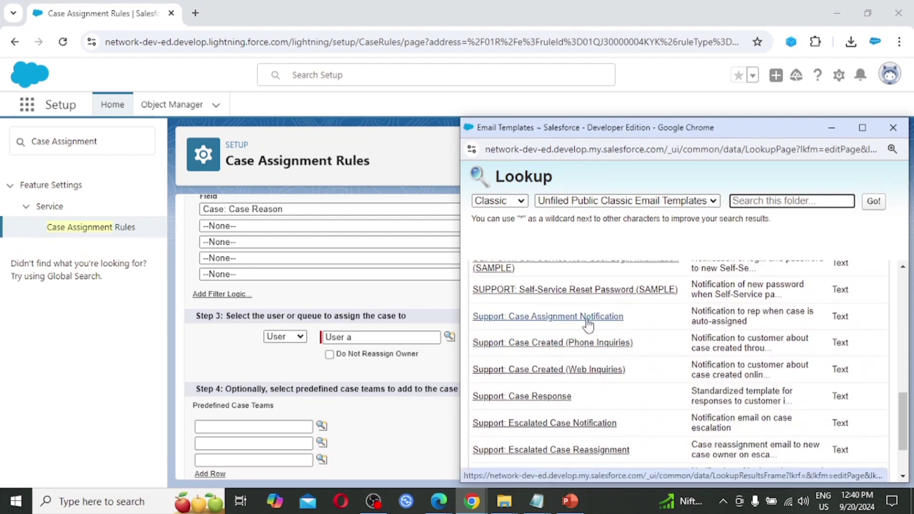
left_click(540, 317)
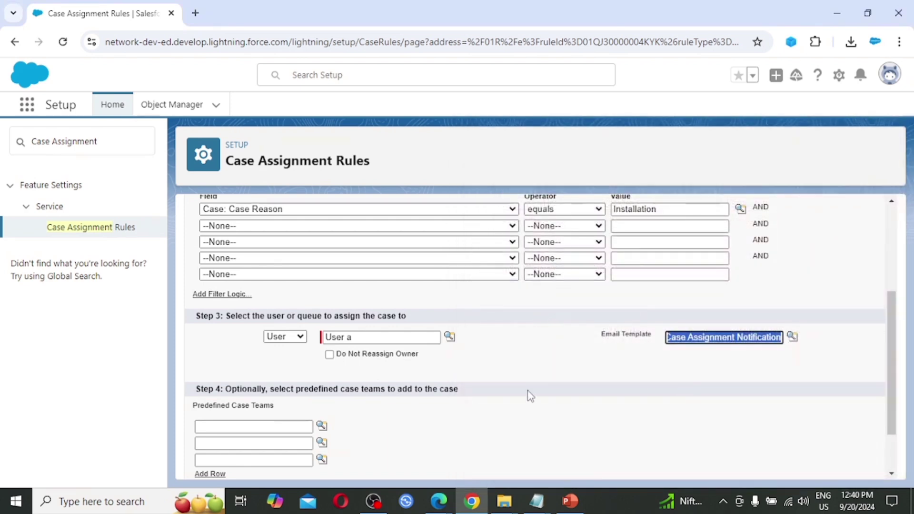
scroll(472, 376, "down", 2)
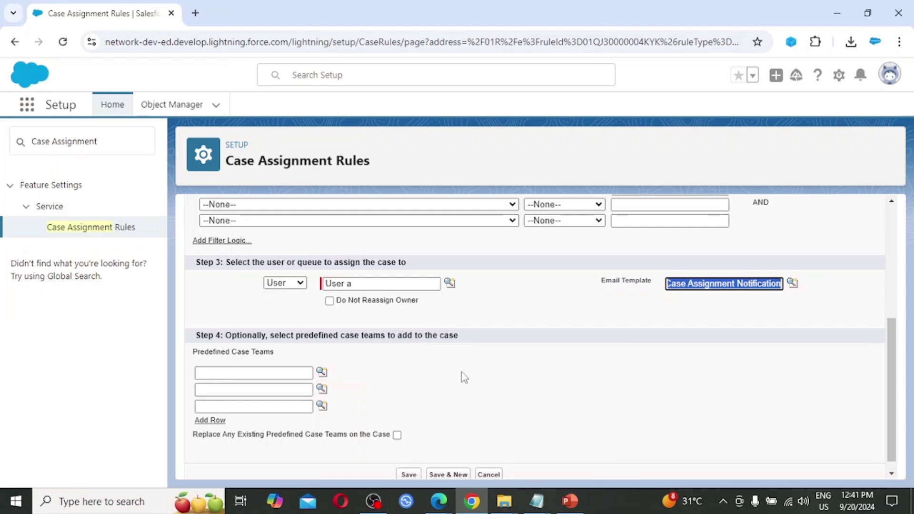
scroll(470, 408, "down", 1)
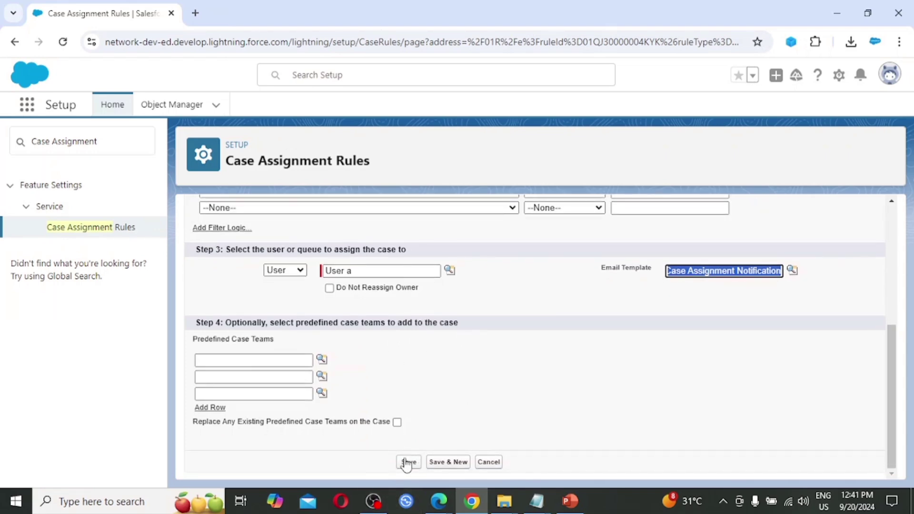
Save the rule entry and return to the PowerPoint slide show.
left_click(408, 462)
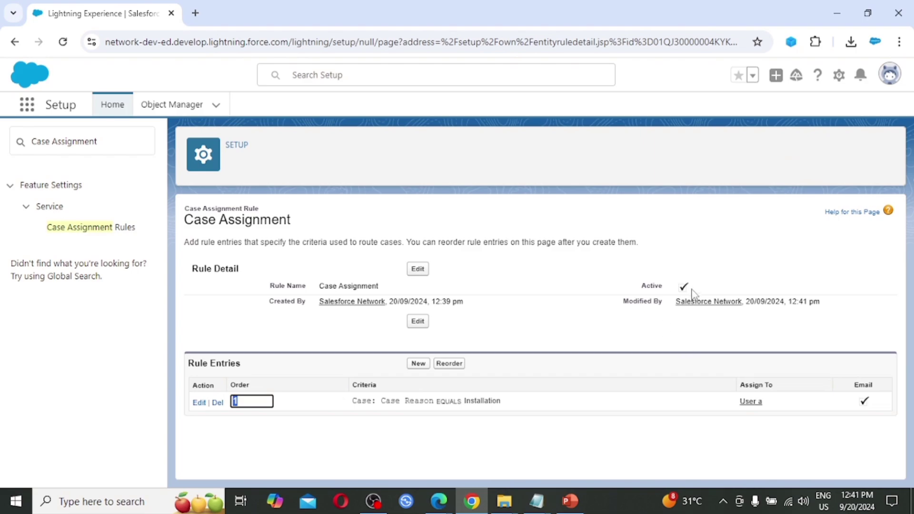
key("alt+Tab")
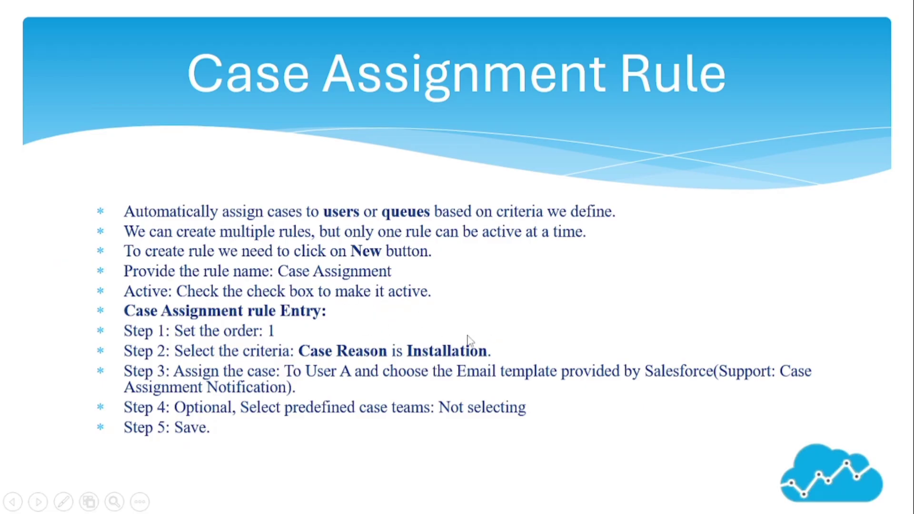
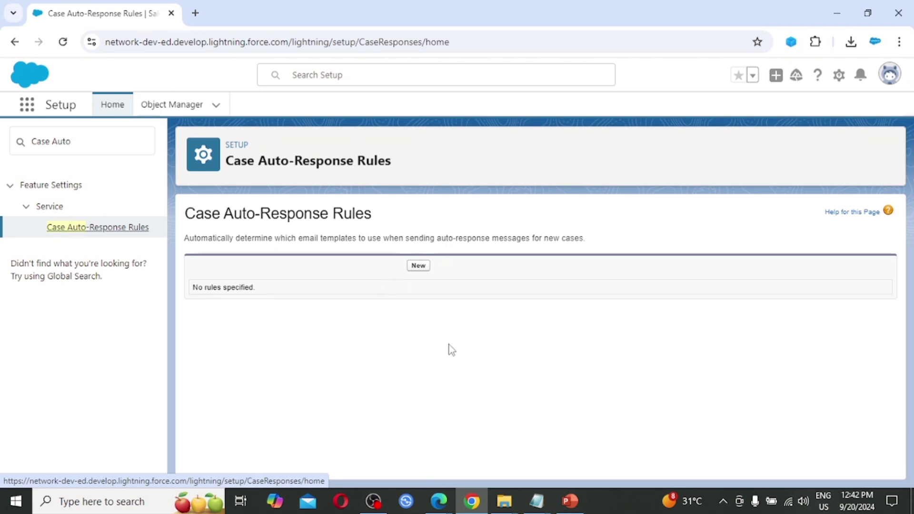
Create a new auto-response rule named 'Case Auto response', mark it Active, and save it.
left_click(418, 267)
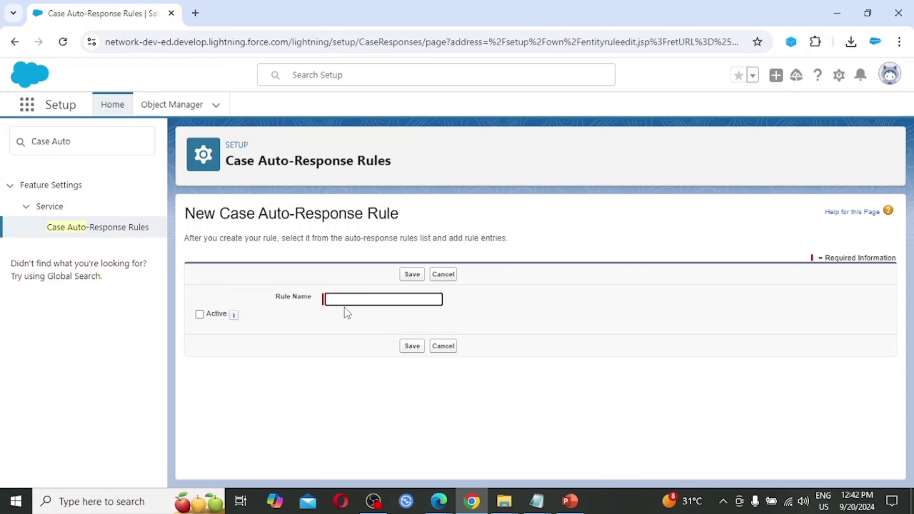
type("Case A")
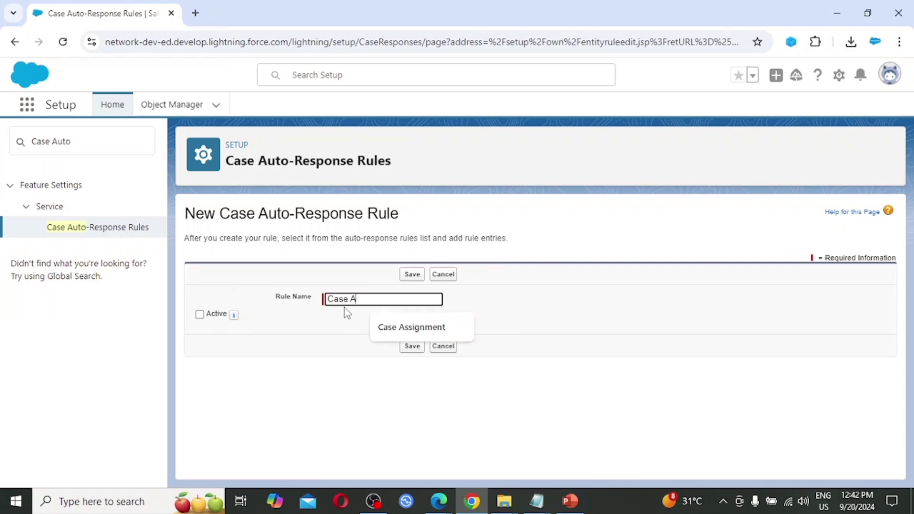
type("uto r")
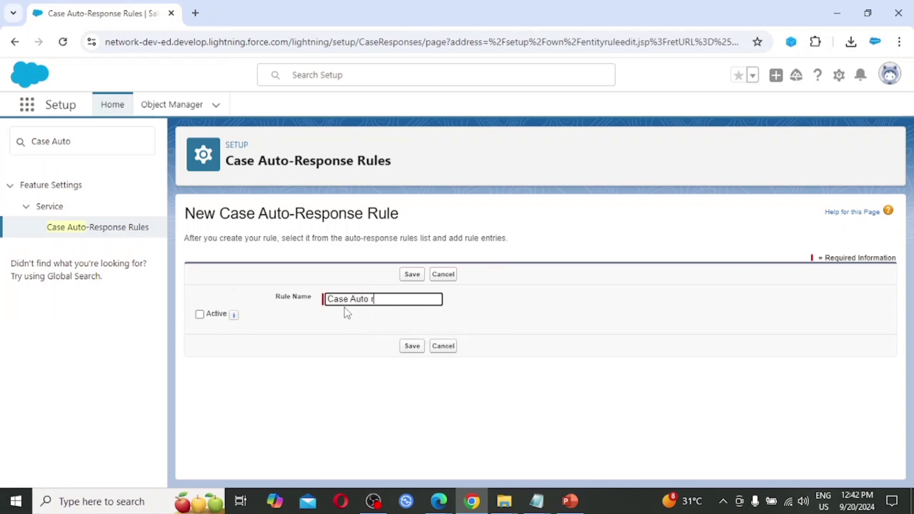
type("espons")
type("e")
left_click(265, 366)
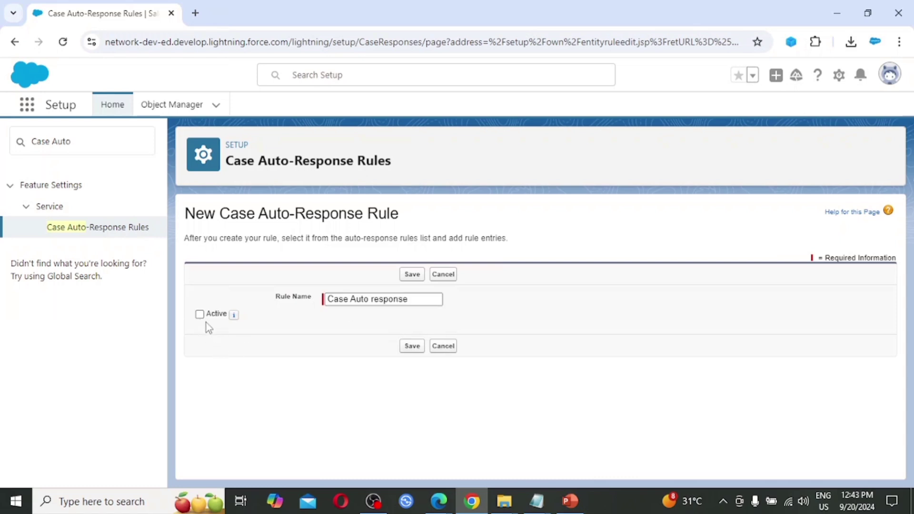
left_click(199, 315)
left_click(413, 348)
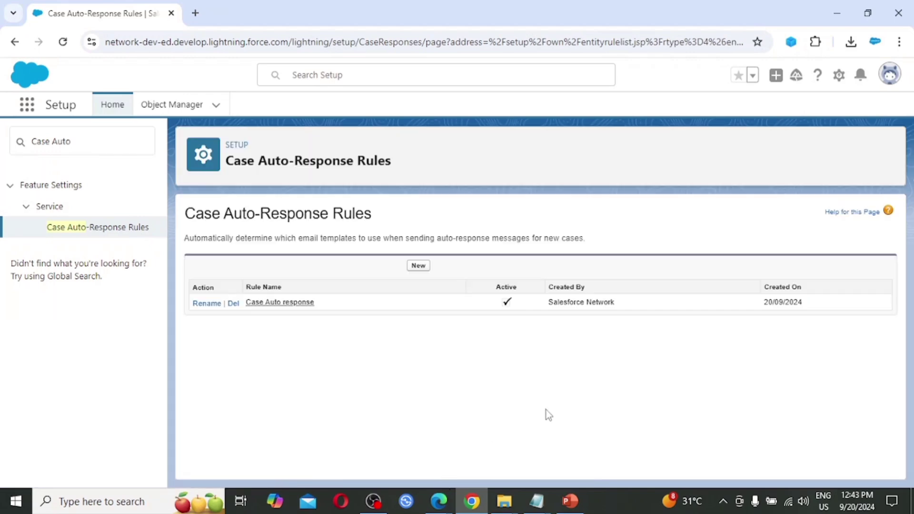
Open the Case Auto response rule and start a new rule entry with sort order 1.
left_click(280, 303)
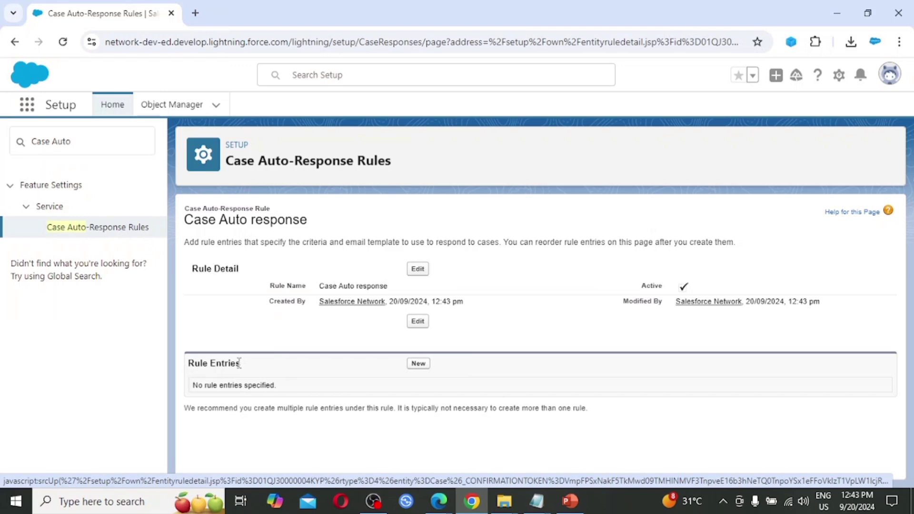
left_click(419, 364)
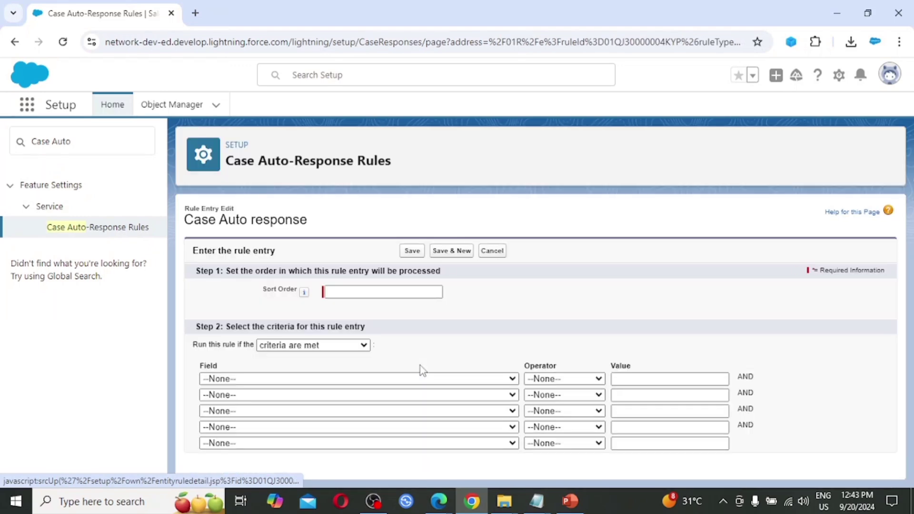
left_click(353, 293)
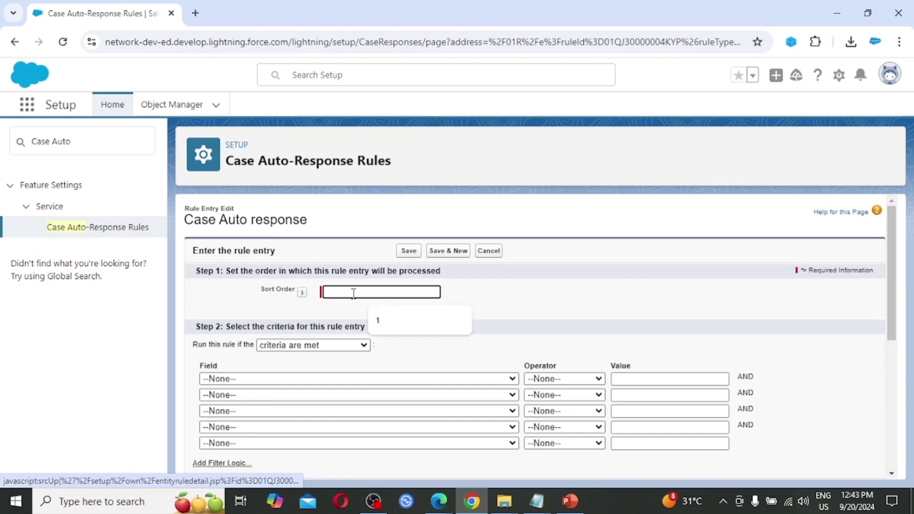
type("1")
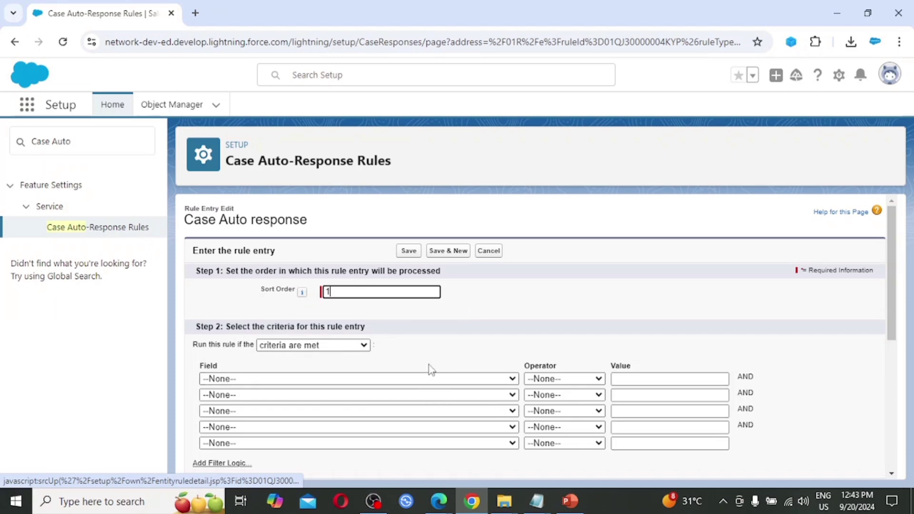
Set the entry's criterion to Case: Type equals Other.
left_click(388, 381)
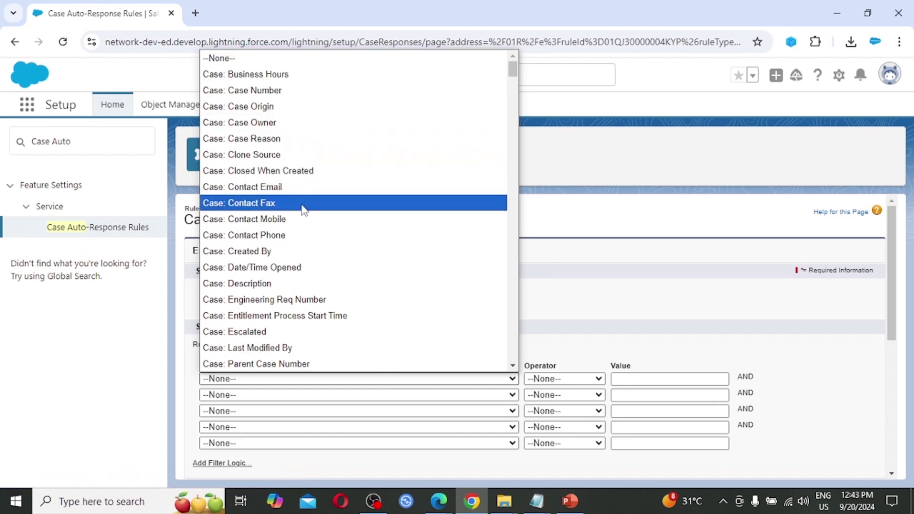
scroll(303, 264, "down", 5)
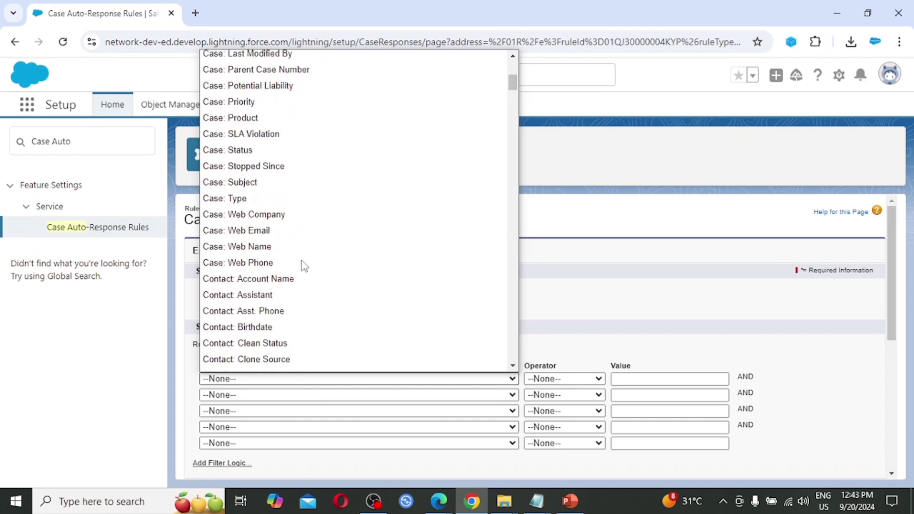
left_click(288, 204)
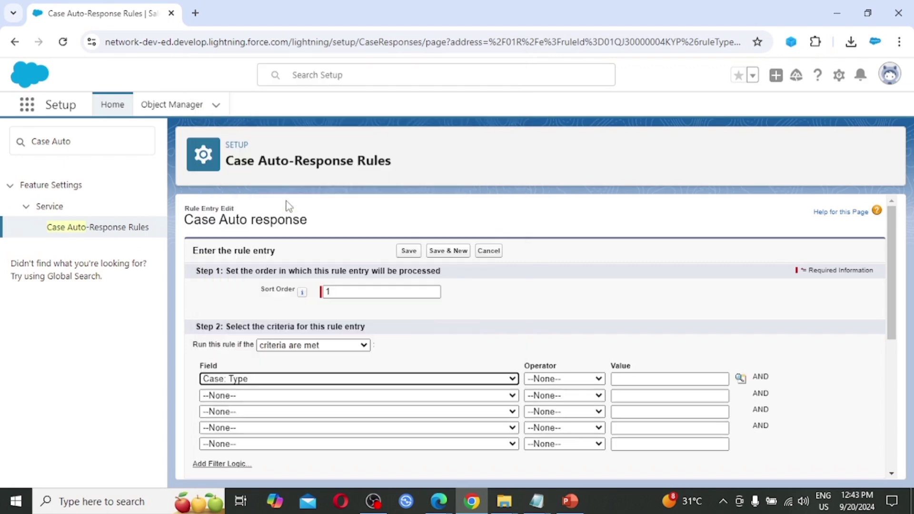
left_click(577, 380)
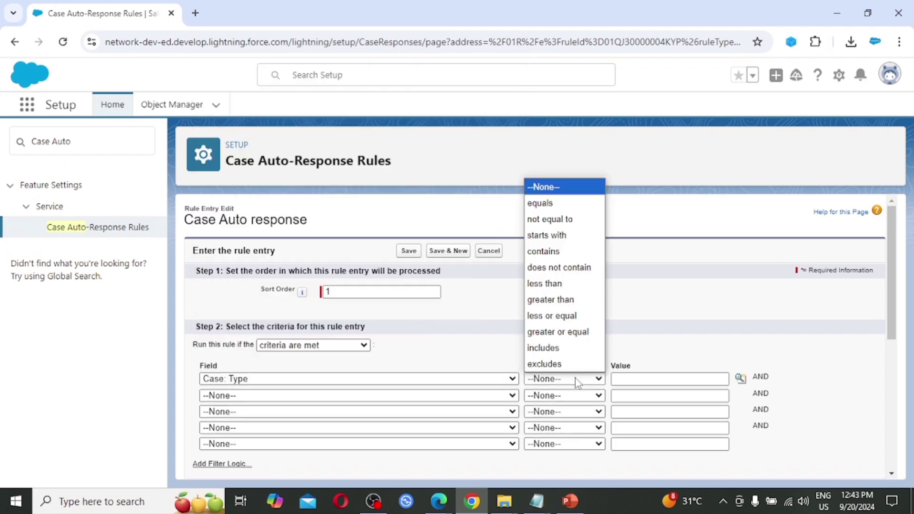
left_click(552, 217)
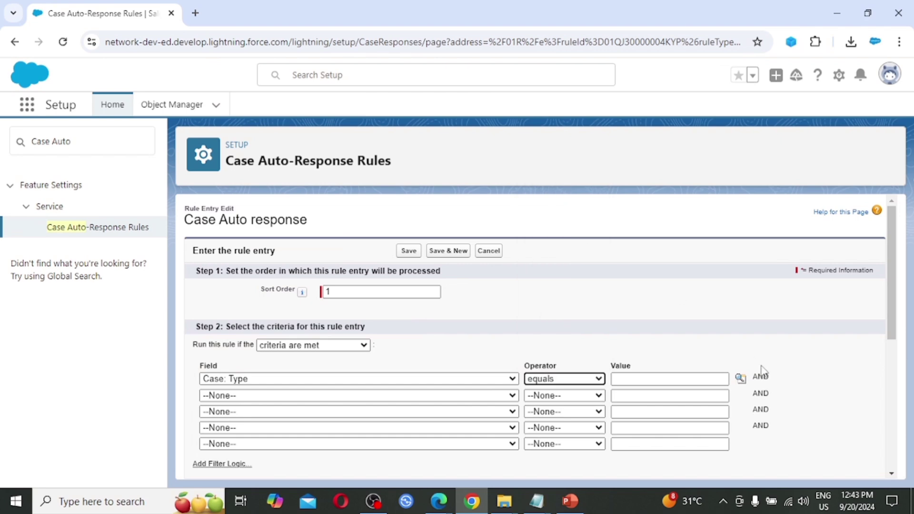
left_click(739, 381)
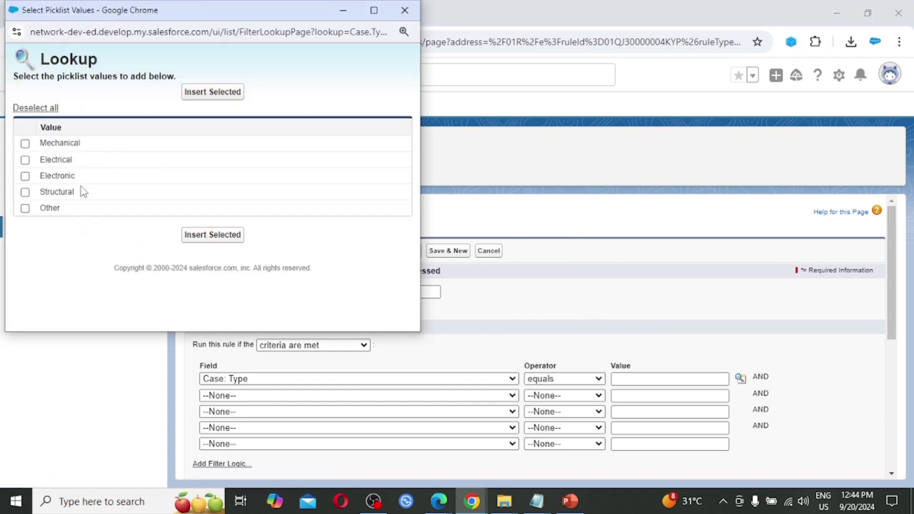
left_click(50, 210)
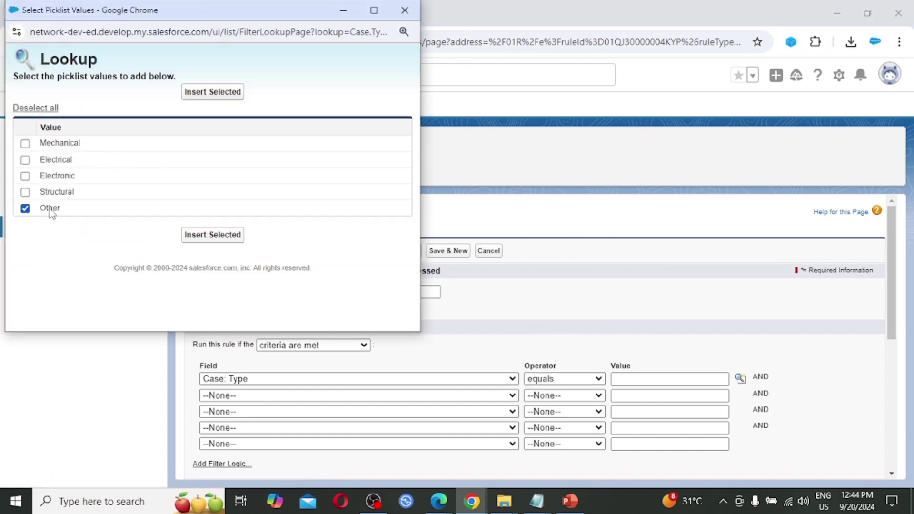
left_click(232, 241)
scroll(523, 335, "down", 1)
scroll(523, 335, "down", 3)
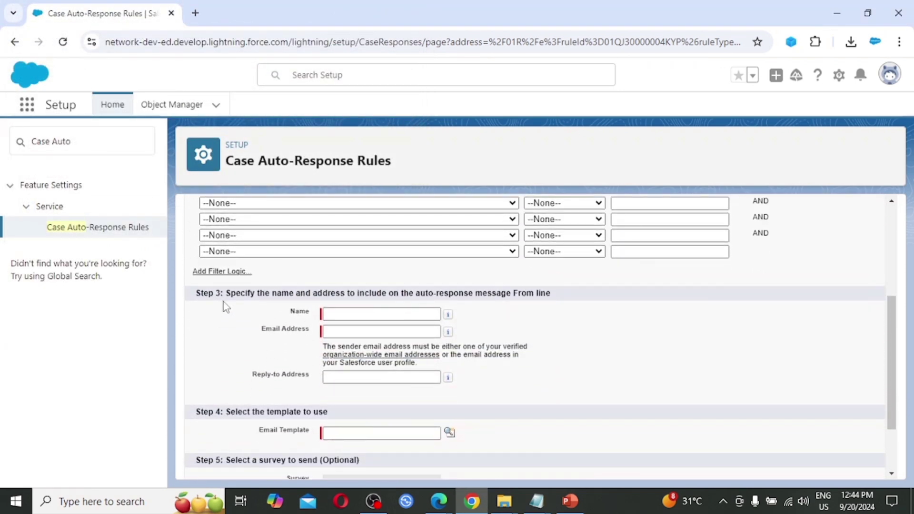
Set the auto-response sender name to Support and enter the sender email address.
left_click(336, 317)
left_click(348, 314)
type("S")
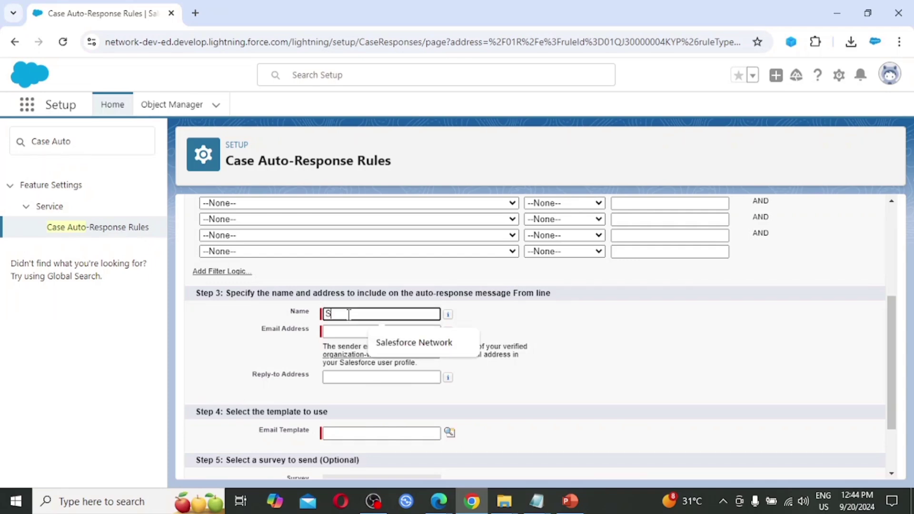
type("upport")
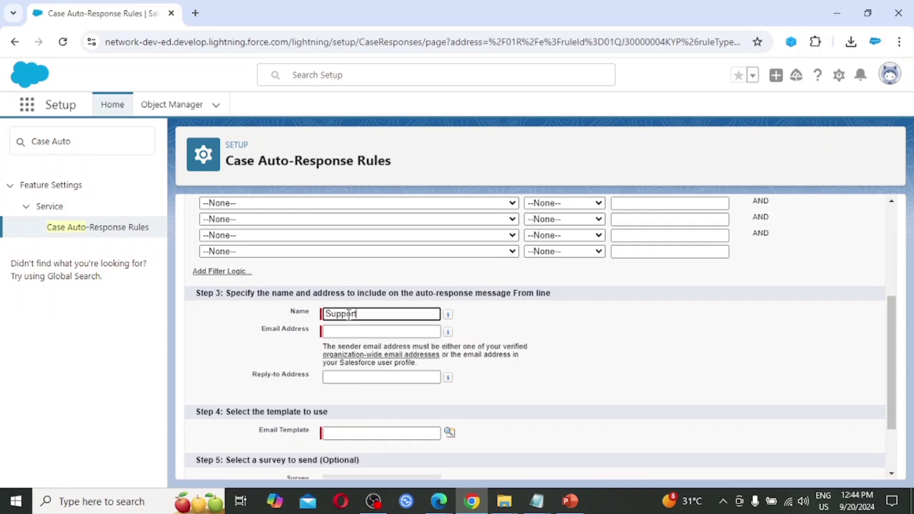
left_click(381, 331)
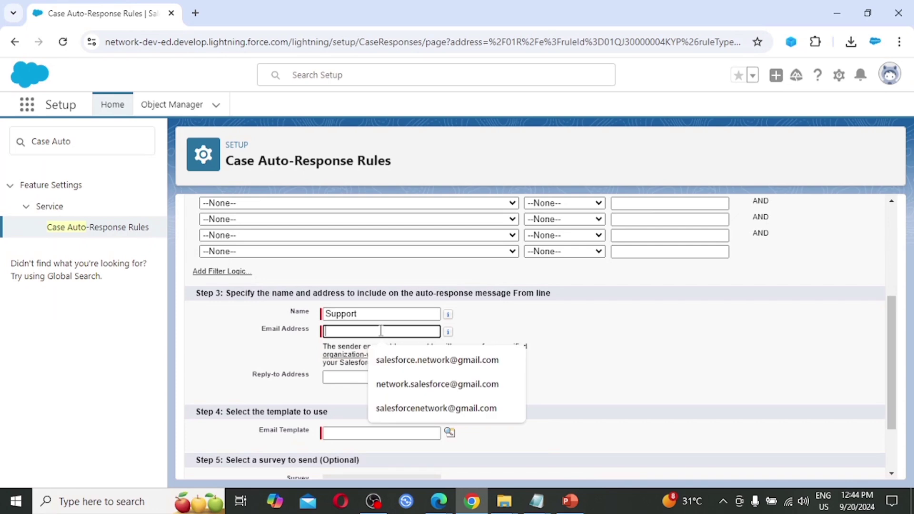
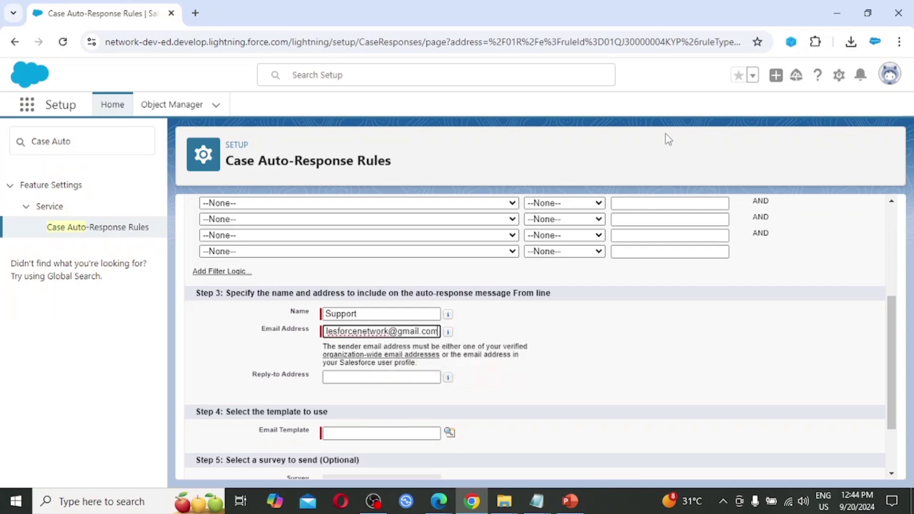
key("Tab")
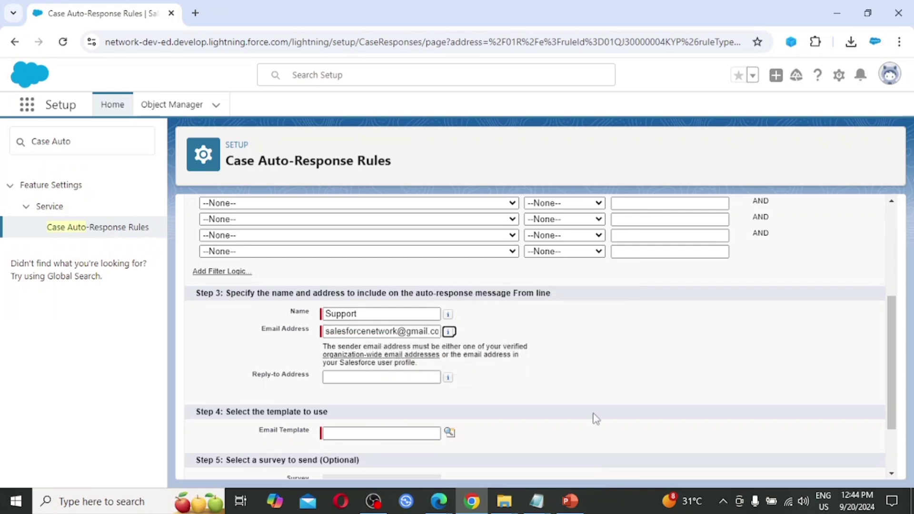
left_click(349, 433)
scroll(349, 432, "down", 1)
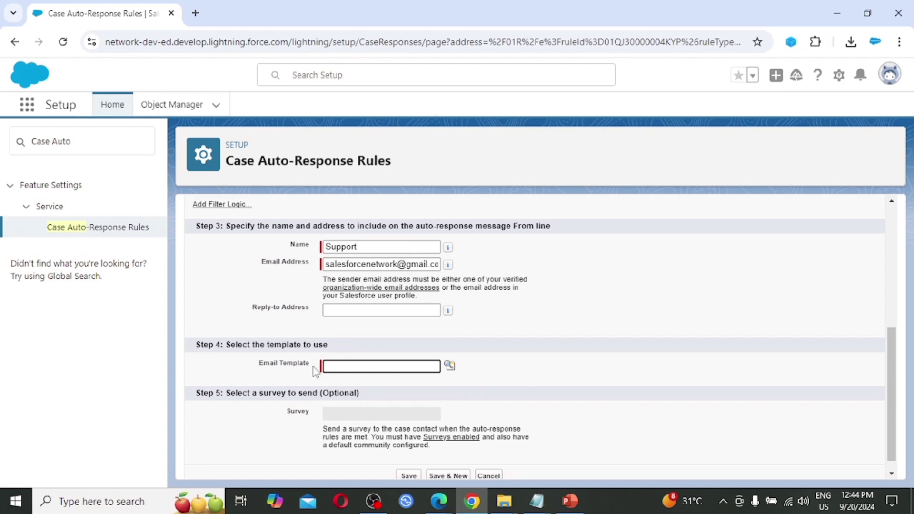
Choose the Support: Case Response email template and save the rule entry.
left_click(449, 365)
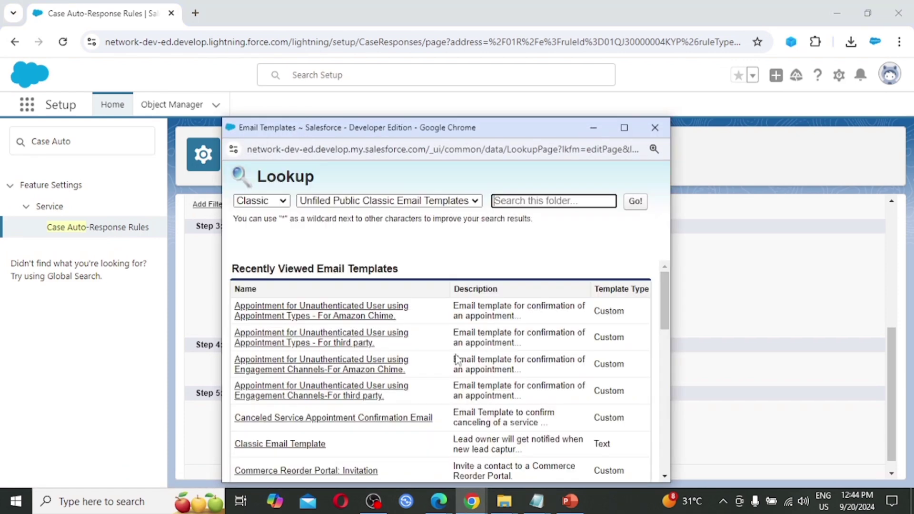
scroll(433, 372, "down", 1)
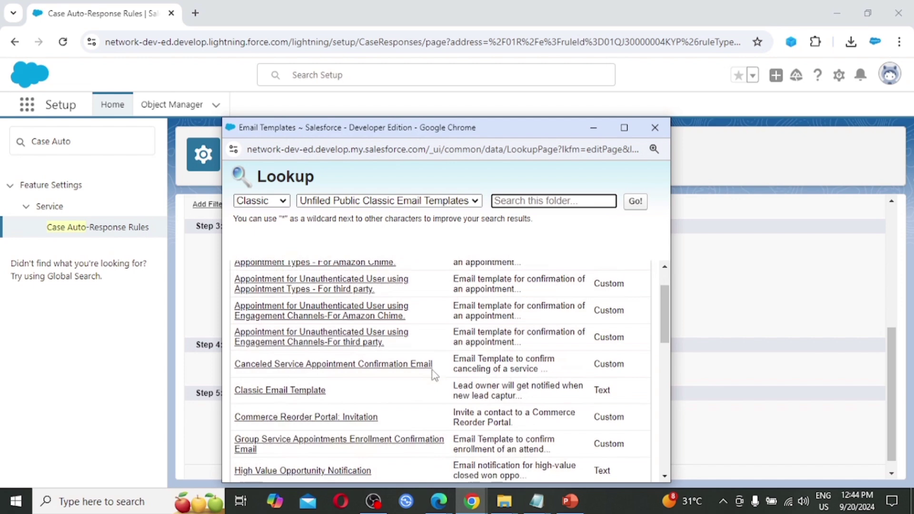
double_click(481, 130)
scroll(379, 359, "down", 3)
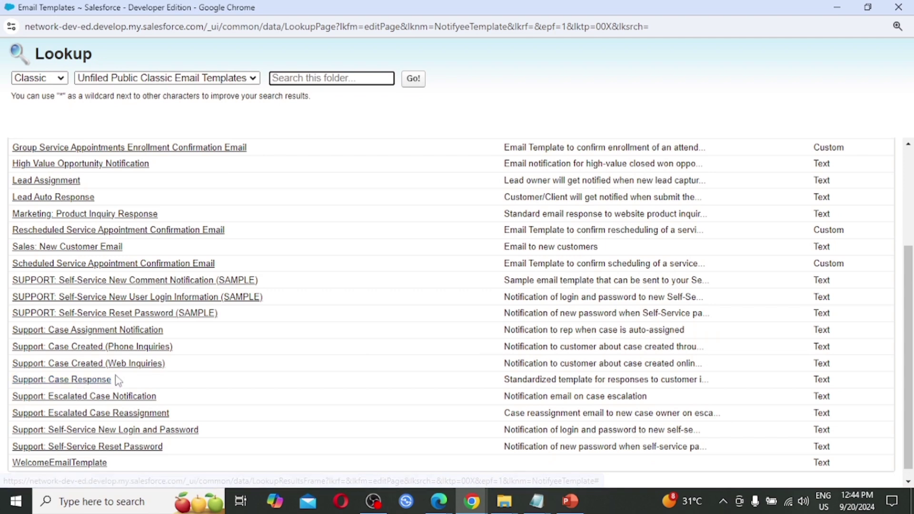
left_click(90, 381)
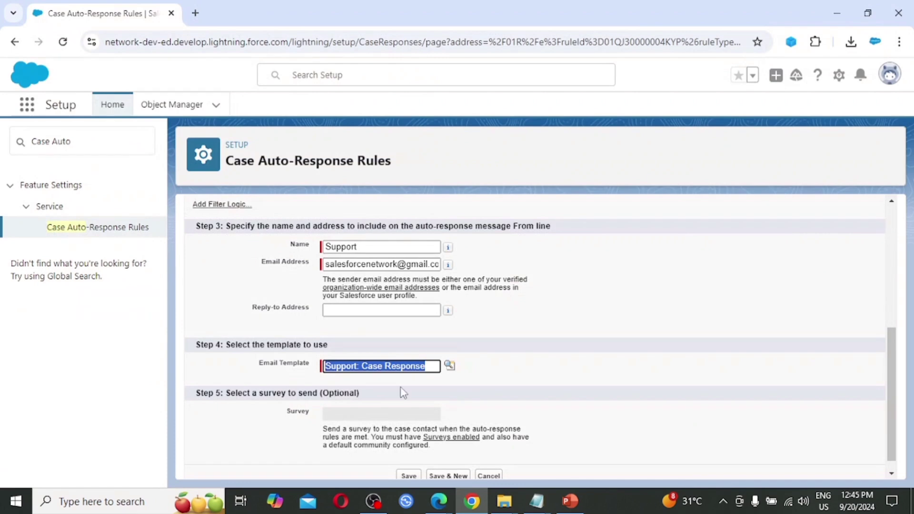
scroll(605, 379, "down", 1)
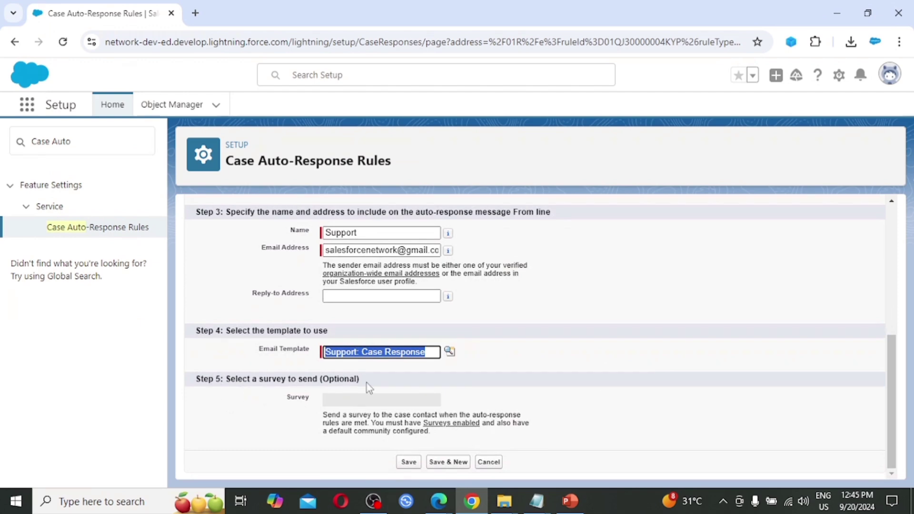
left_click(407, 463)
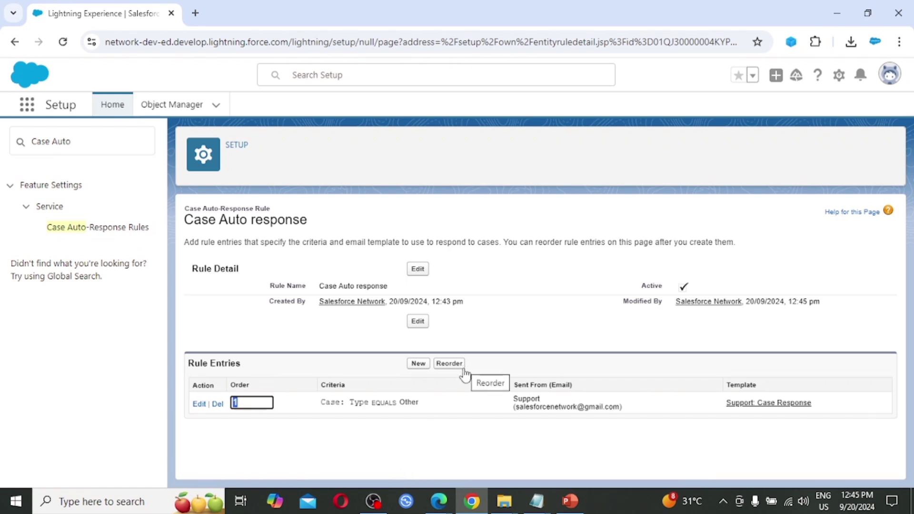
Go to Cases through the App Launcher search 'case' and switch to the All Open Cases view.
left_click(27, 104)
left_click(352, 149)
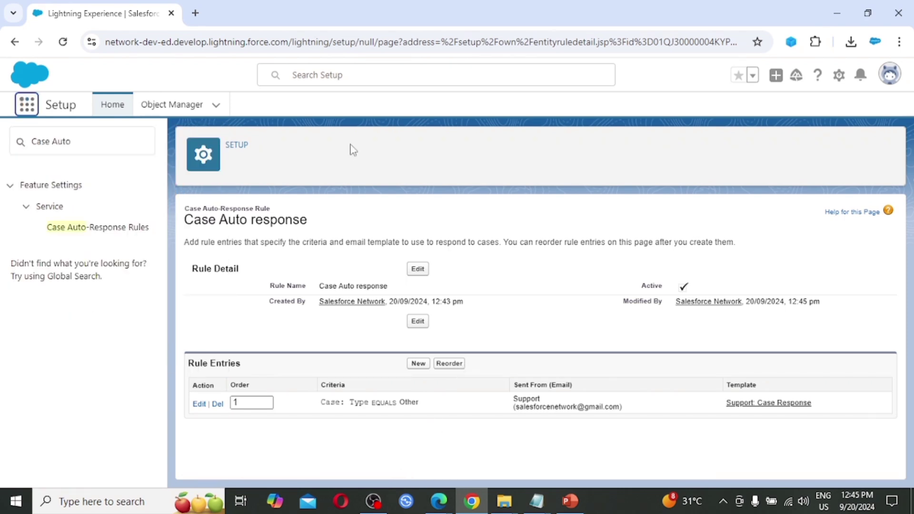
left_click(27, 104)
type("case")
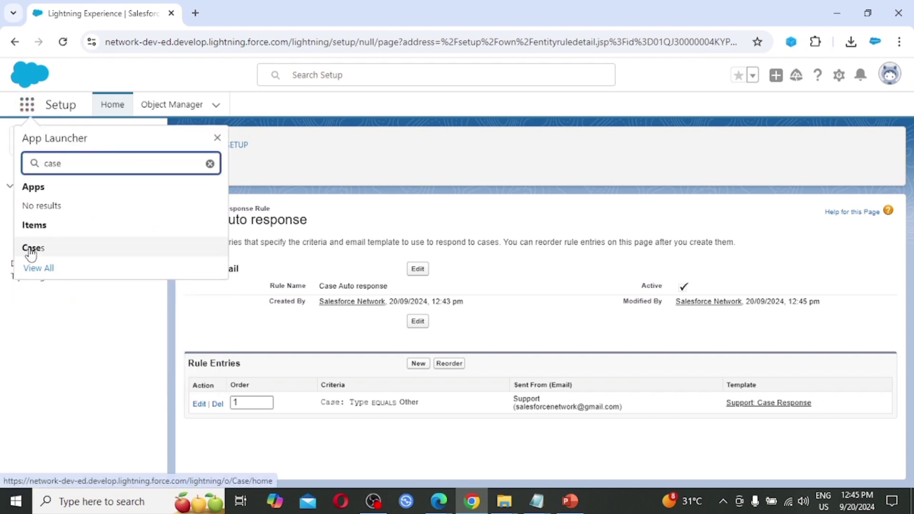
left_click(32, 249)
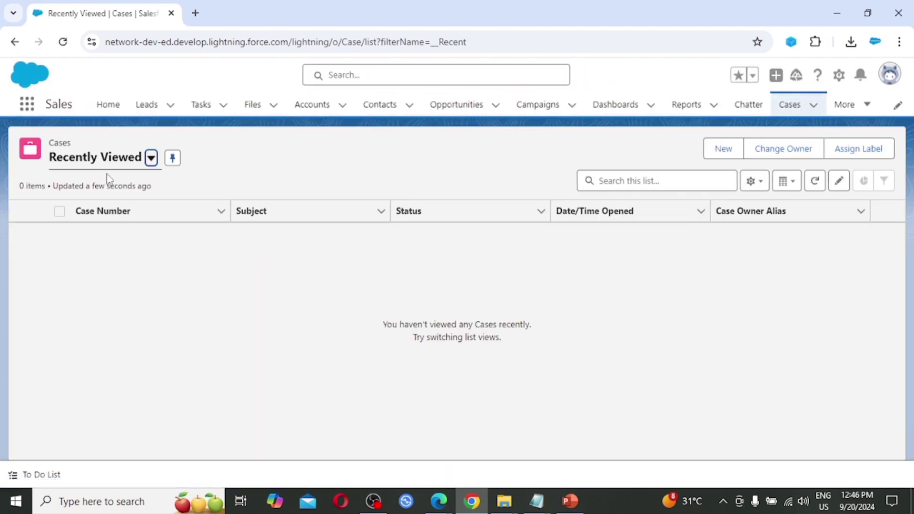
left_click(152, 158)
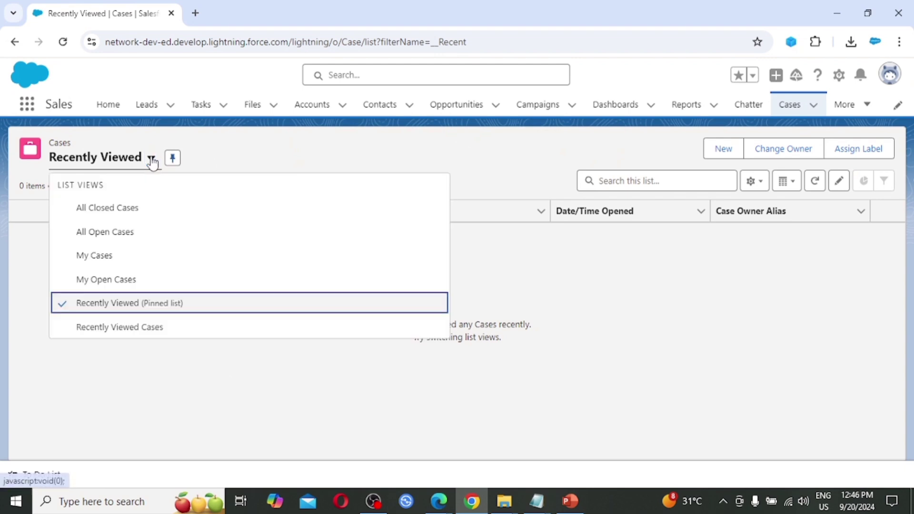
left_click(170, 236)
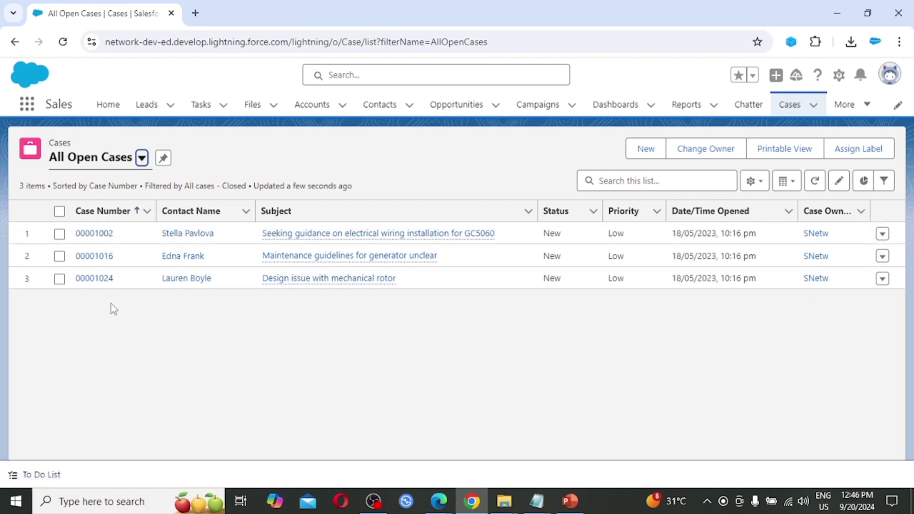
left_click(140, 158)
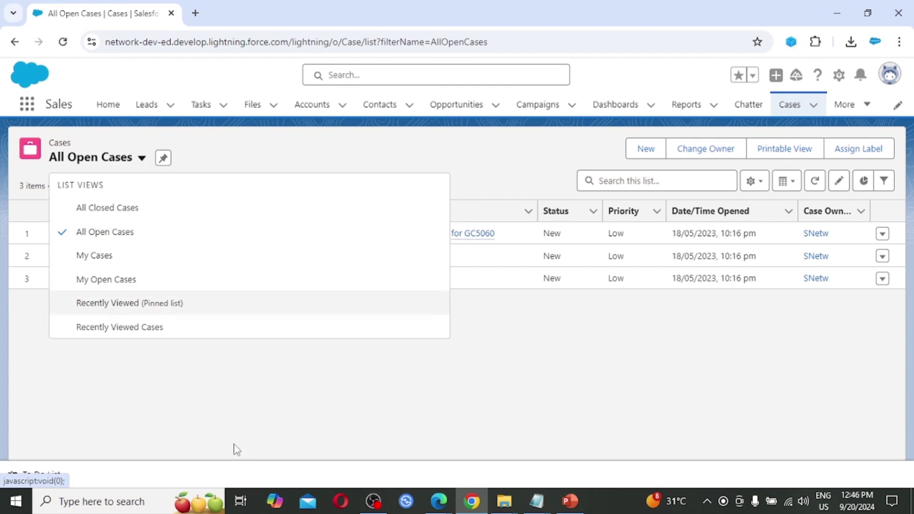
key("Escape")
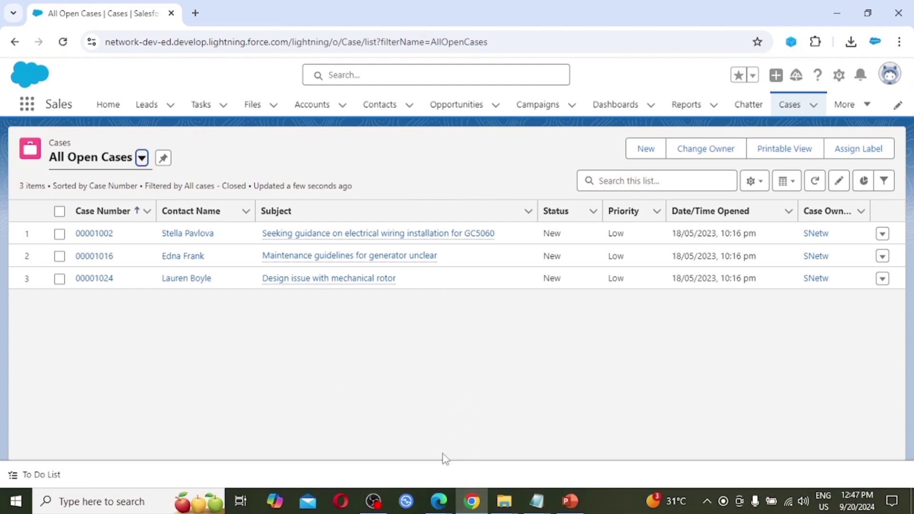
Fill in the web-to-case form for 'Issue with Personal Laptop', reason Installation, type Other, and submit.
mouse_move(438, 500)
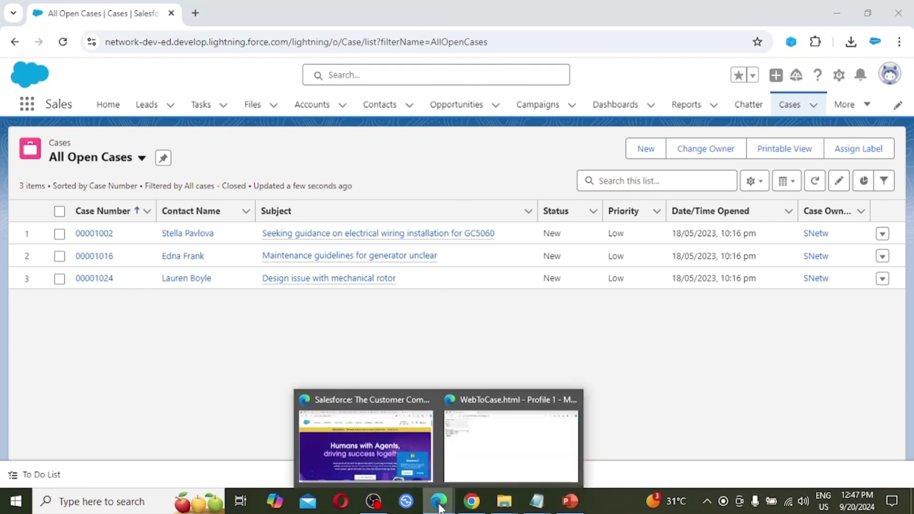
left_click(502, 460)
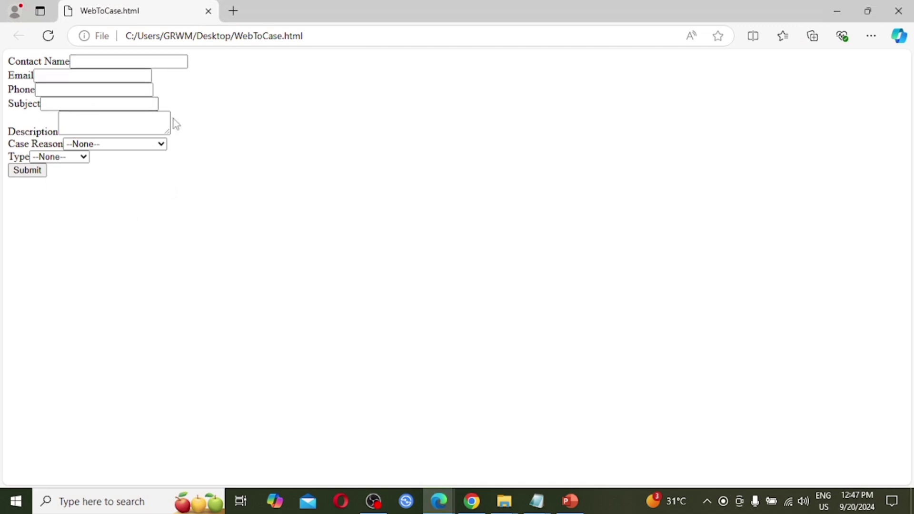
left_click(101, 103)
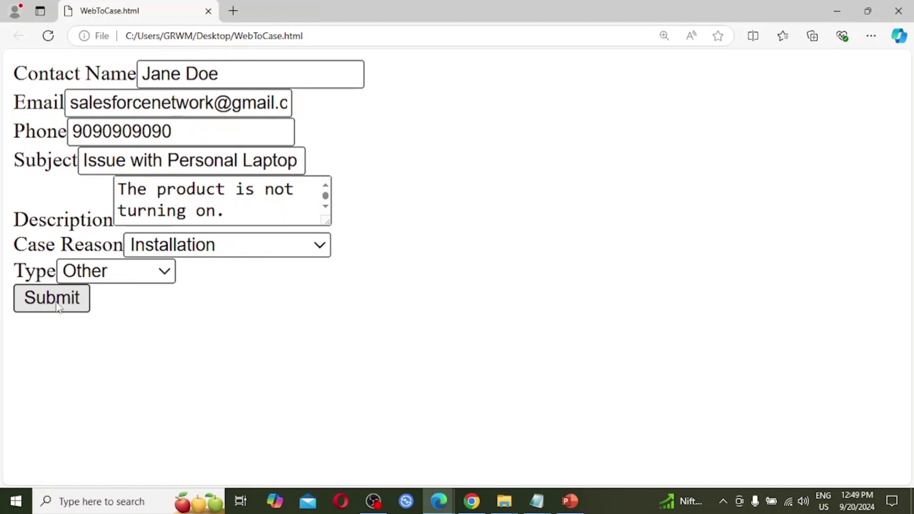
left_click(59, 308)
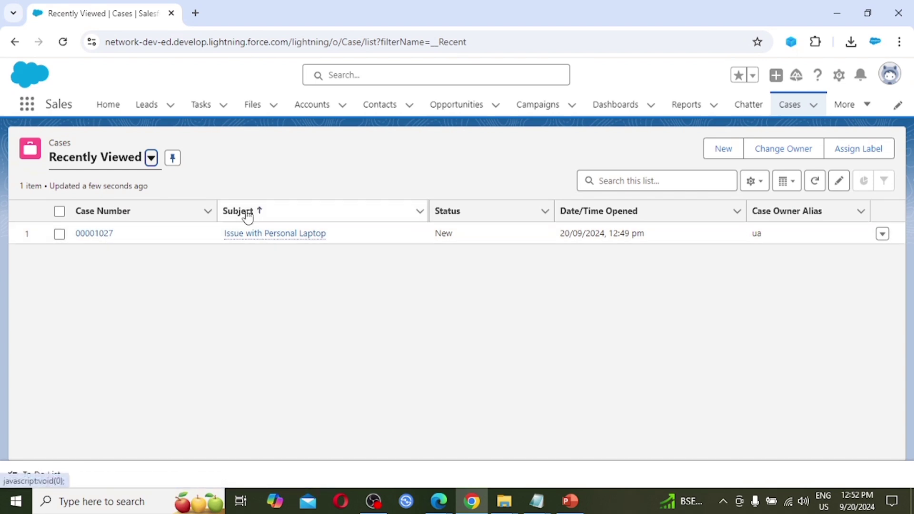
mouse_move(261, 243)
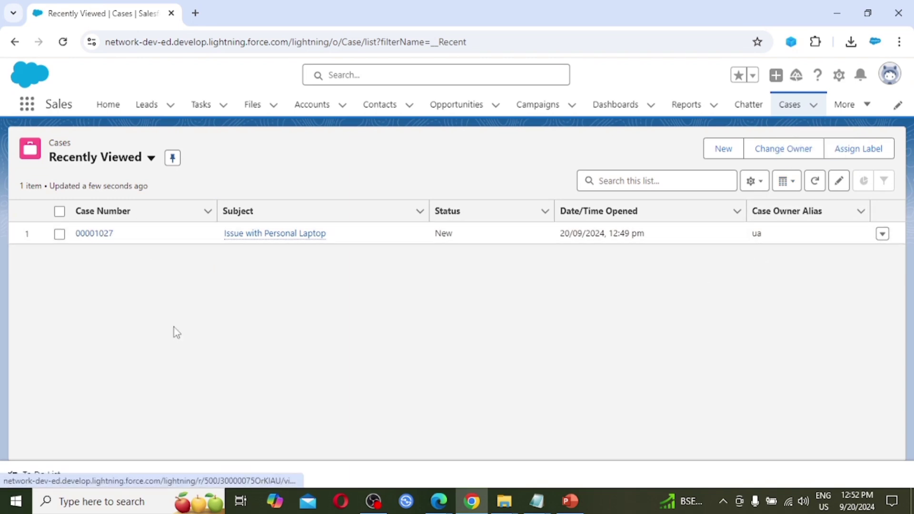
Open new case 00001027 and review its Details.
left_click(94, 234)
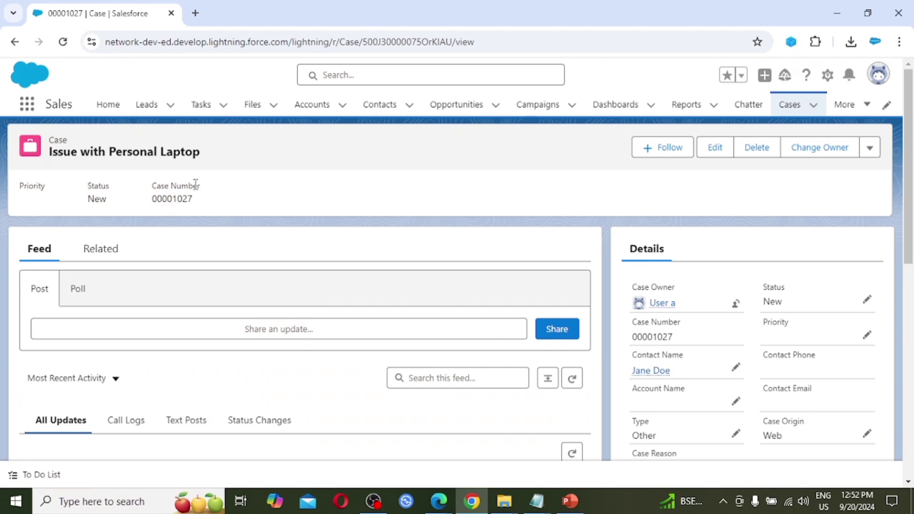
scroll(237, 333, "down", 2)
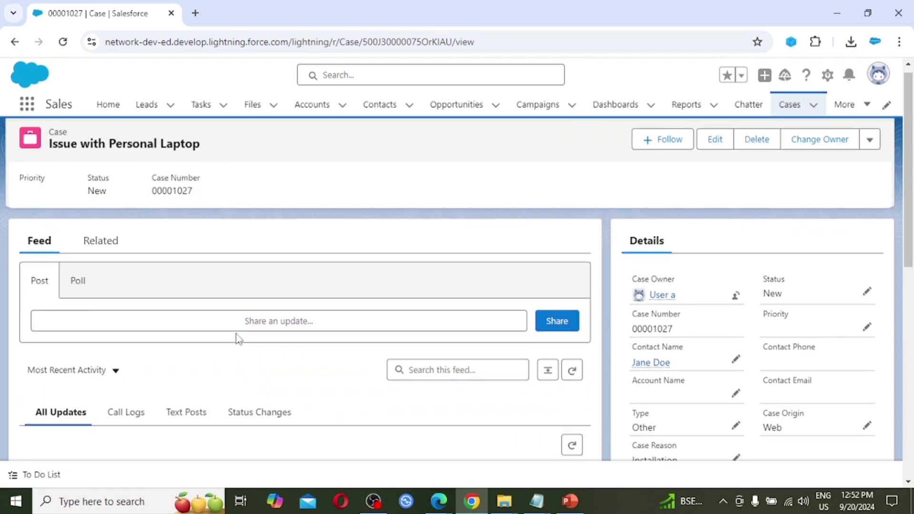
scroll(237, 339, "up", 2)
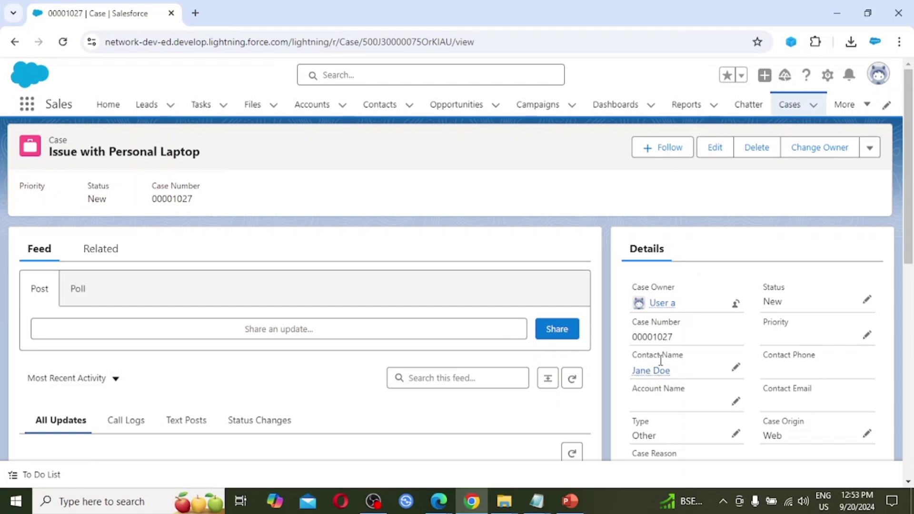
scroll(714, 380, "down", 1)
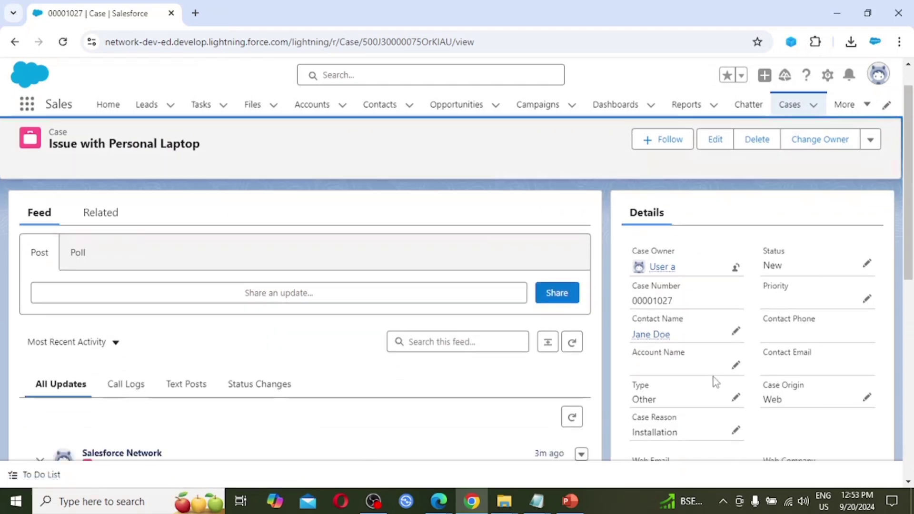
scroll(714, 381, "down", 1)
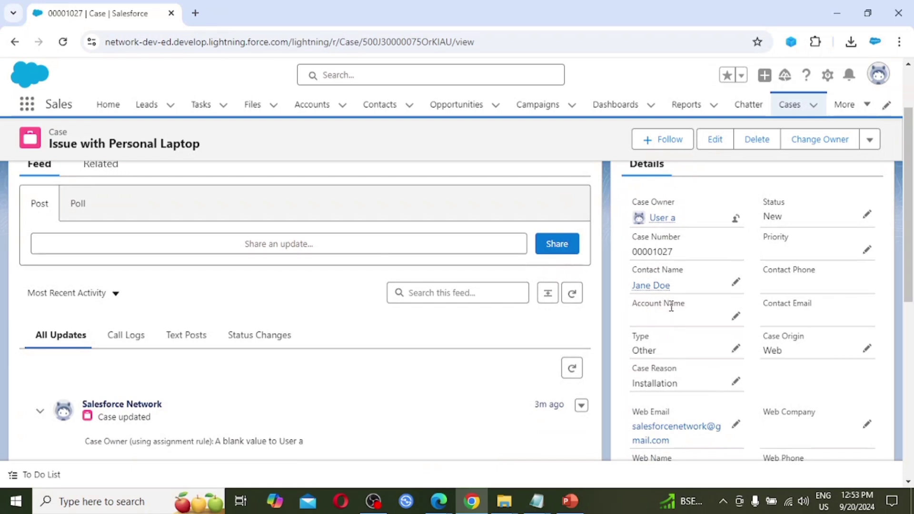
scroll(671, 307, "up", 1)
Scroll through the case feed, then open the 'Case transferred to you' email in Gmail.
mouse_move(661, 275)
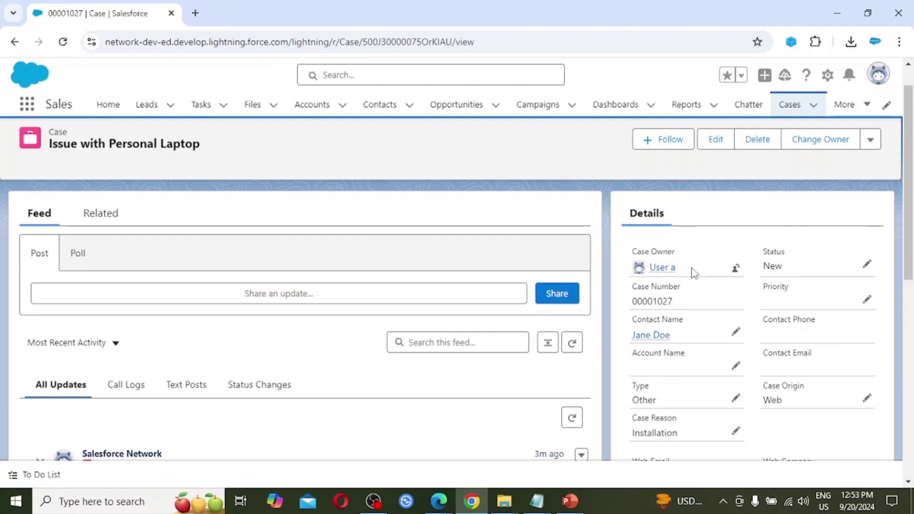
scroll(690, 268, "down", 3)
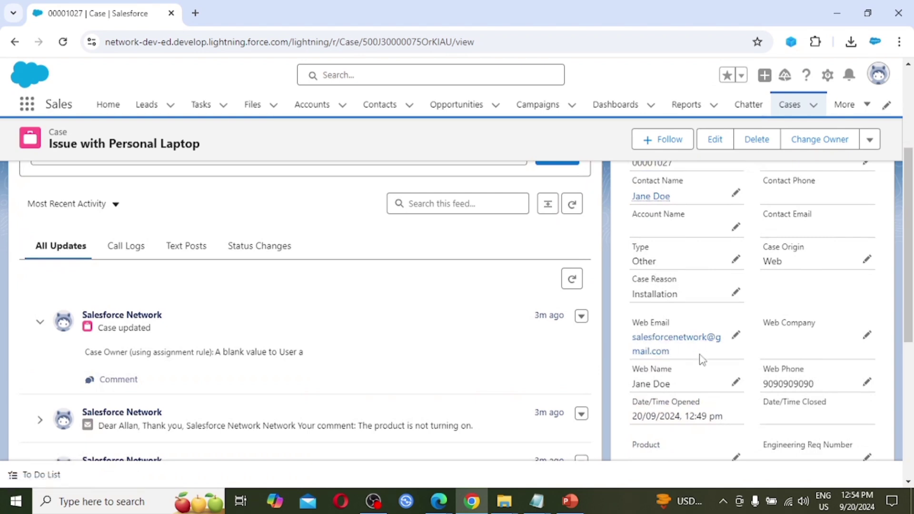
scroll(700, 359, "down", 2)
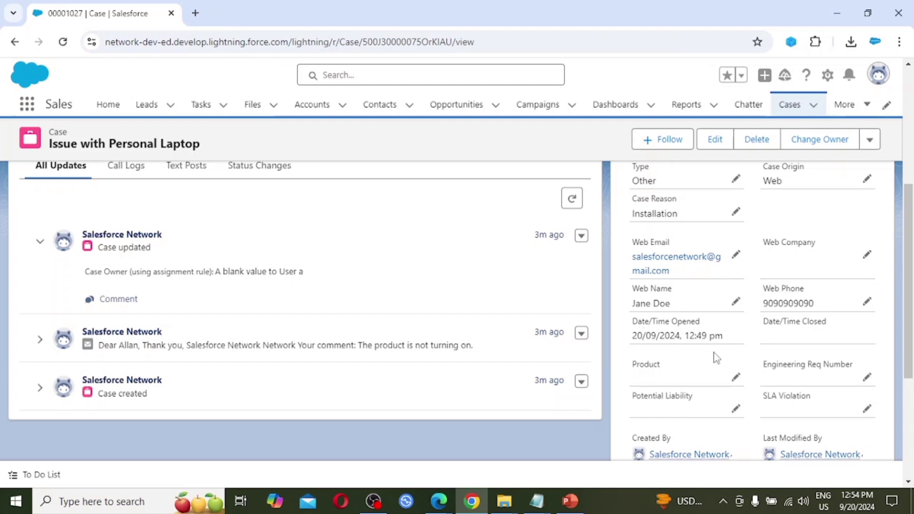
scroll(715, 357, "down", 1)
scroll(714, 356, "down", 3)
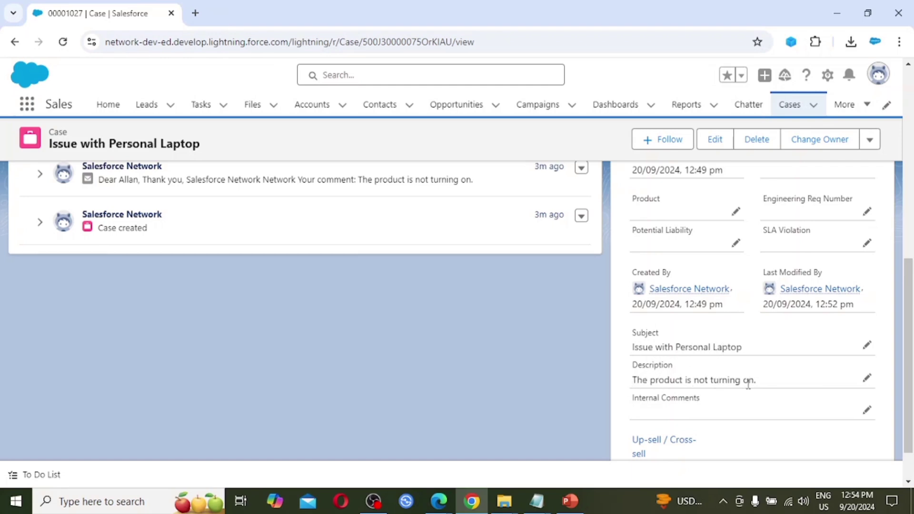
scroll(749, 384, "down", 1)
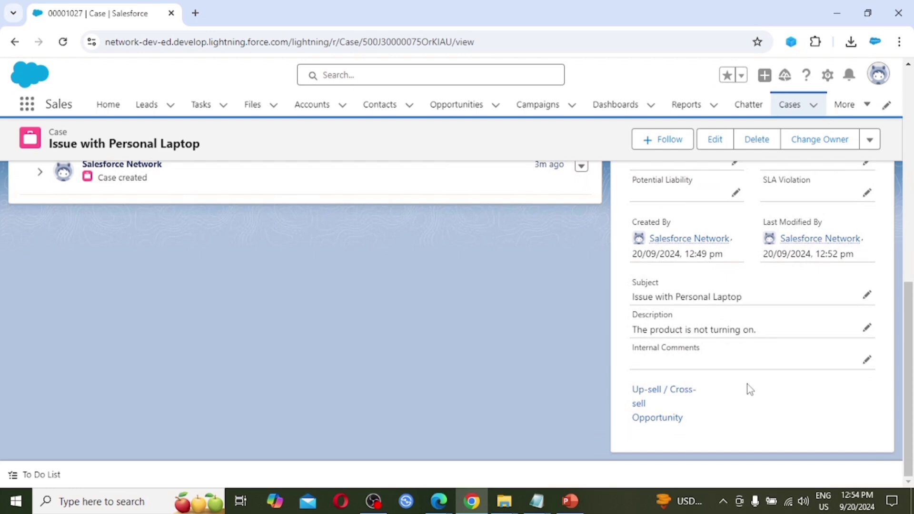
scroll(749, 388, "down", 3)
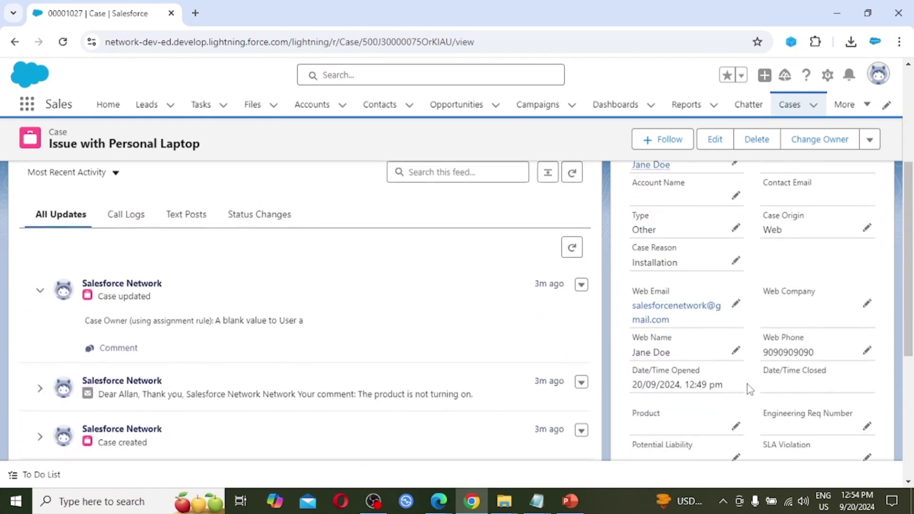
scroll(749, 389, "up", 4)
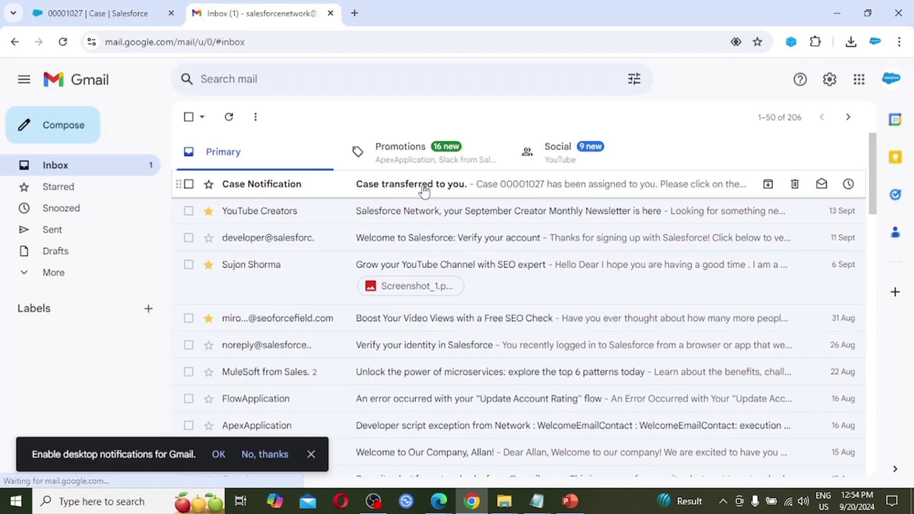
left_click(423, 190)
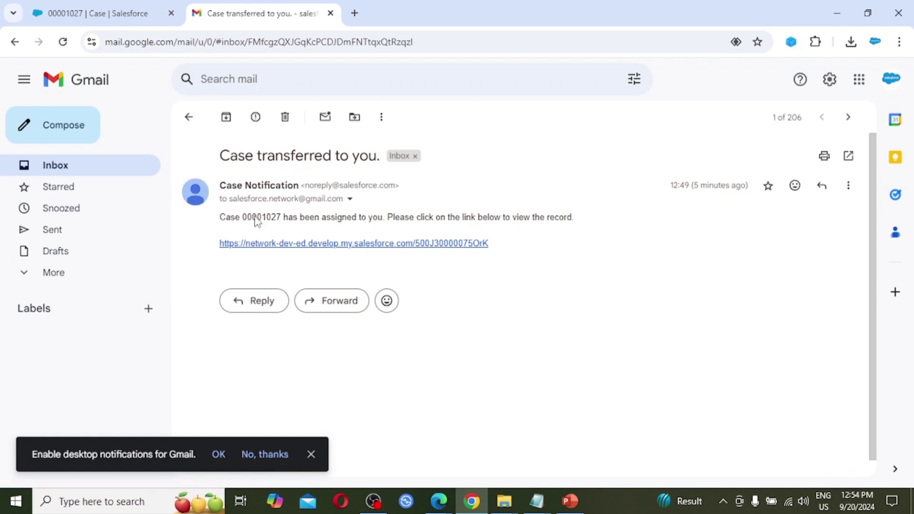